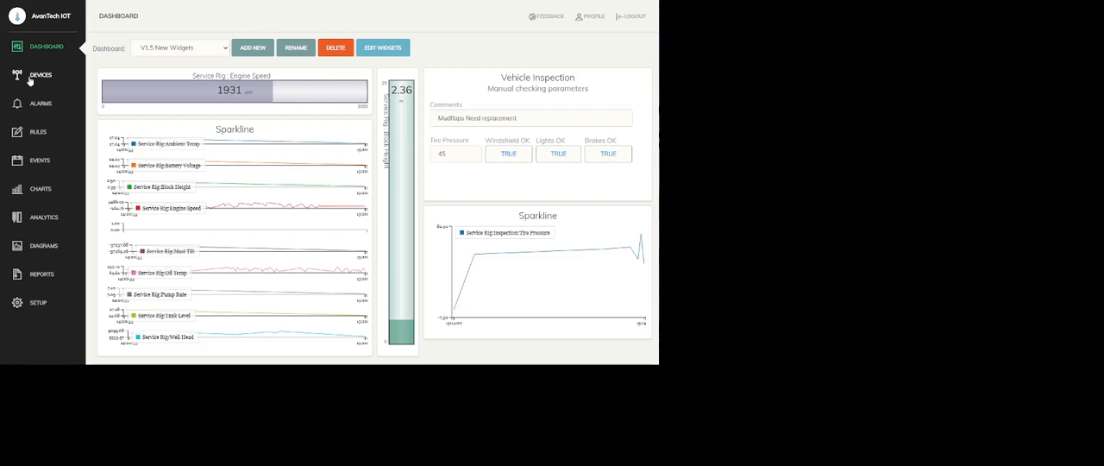
Step: Open the alarms for editing and start a new alarm named "VehicleInspection: Windshield"
{"action": "left_click", "coordinate": [41, 105]}
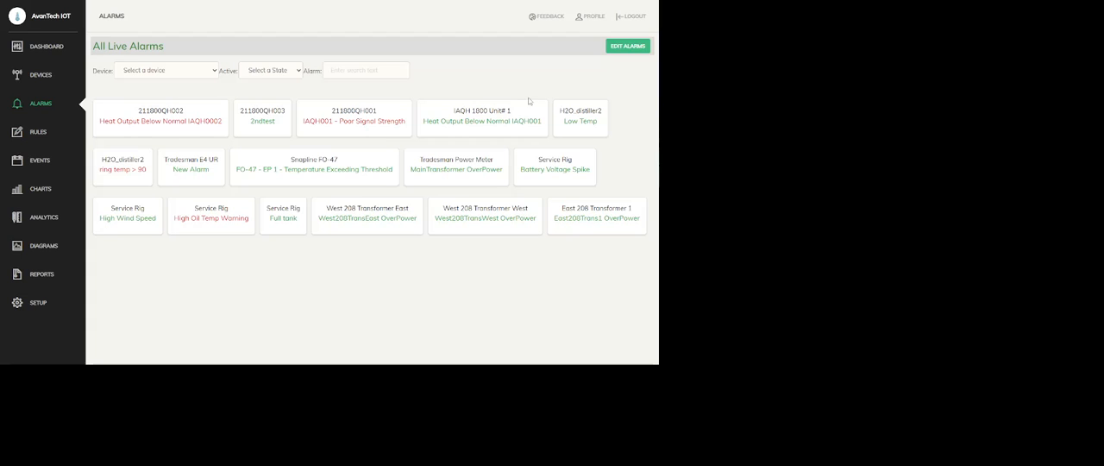
{"action": "left_click", "coordinate": [635, 48]}
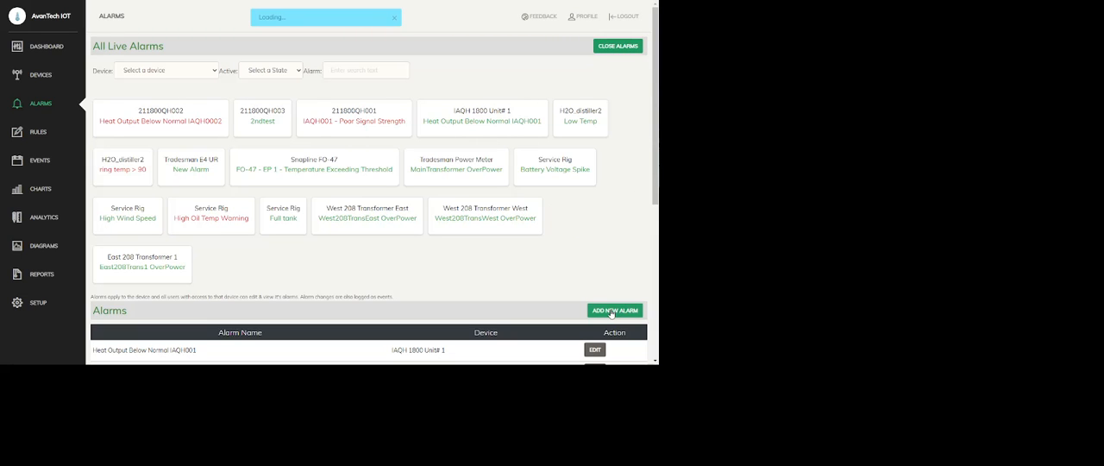
{"action": "scroll", "coordinate": [611, 313], "scroll_direction": "down", "scroll_amount": 5}
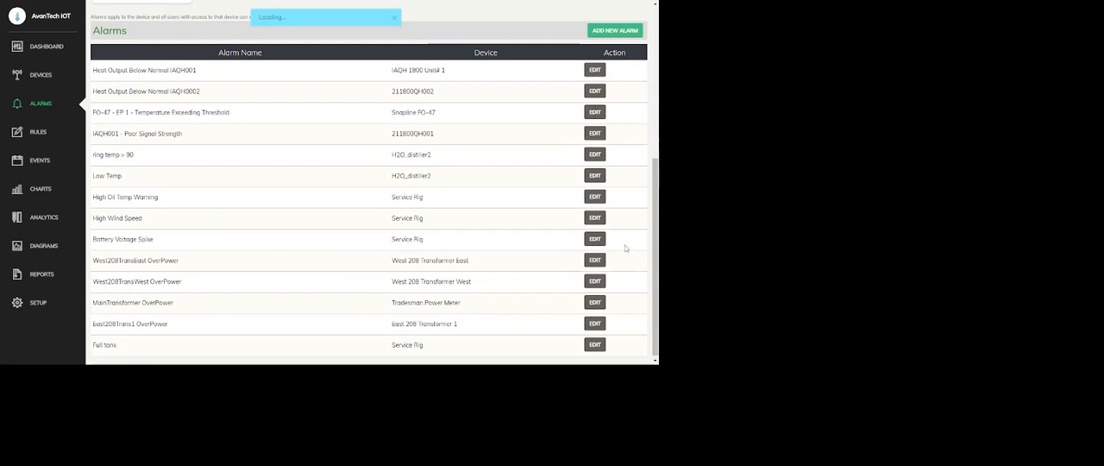
{"action": "left_click", "coordinate": [618, 33]}
{"action": "left_click", "coordinate": [169, 252]}
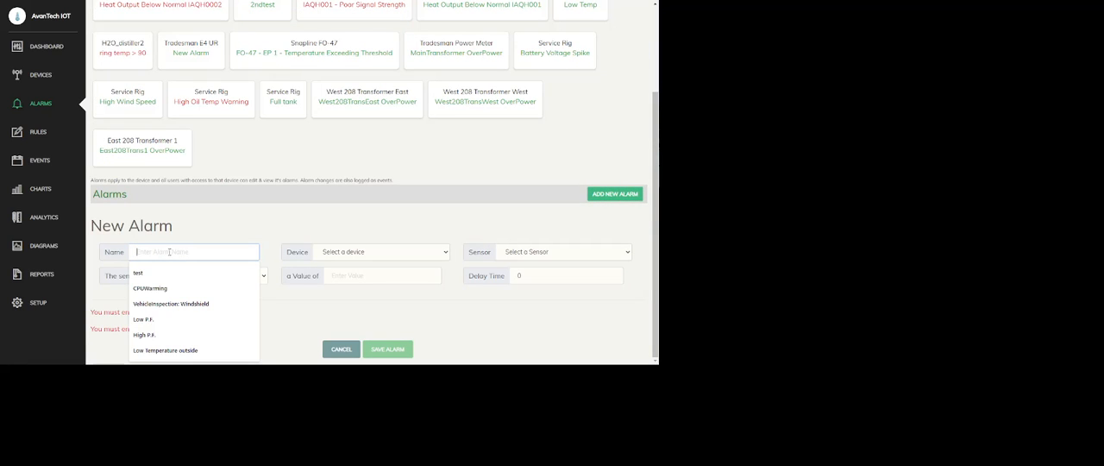
{"action": "key", "text": "Down"}
{"action": "key", "text": "Down"}
{"action": "key", "text": "Down"}
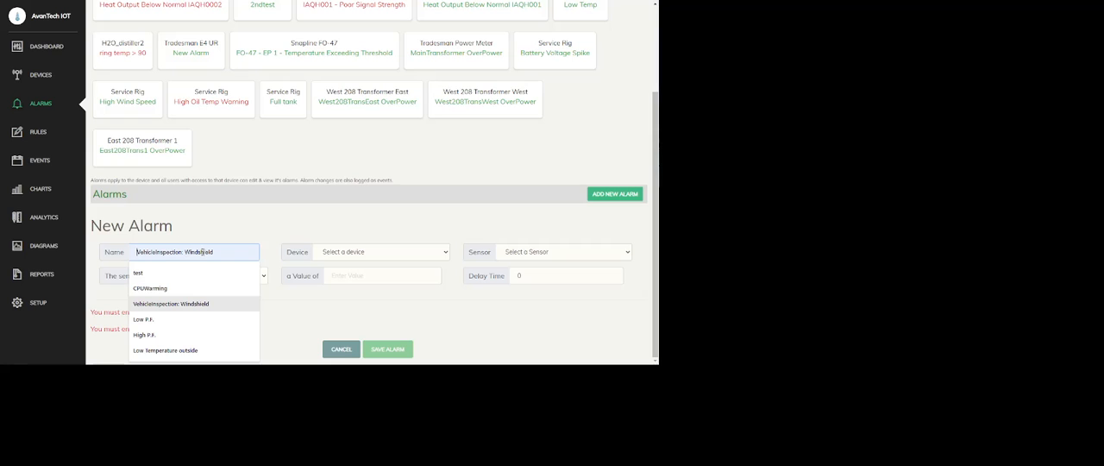
{"action": "key", "text": "Return"}
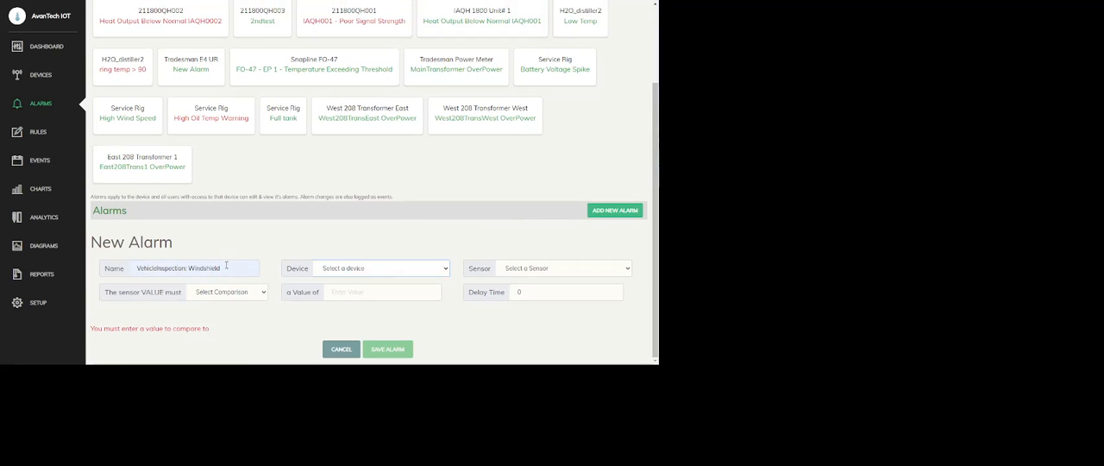
{"action": "left_click_drag", "start_coordinate": [221, 269], "coordinate": [188, 268]}
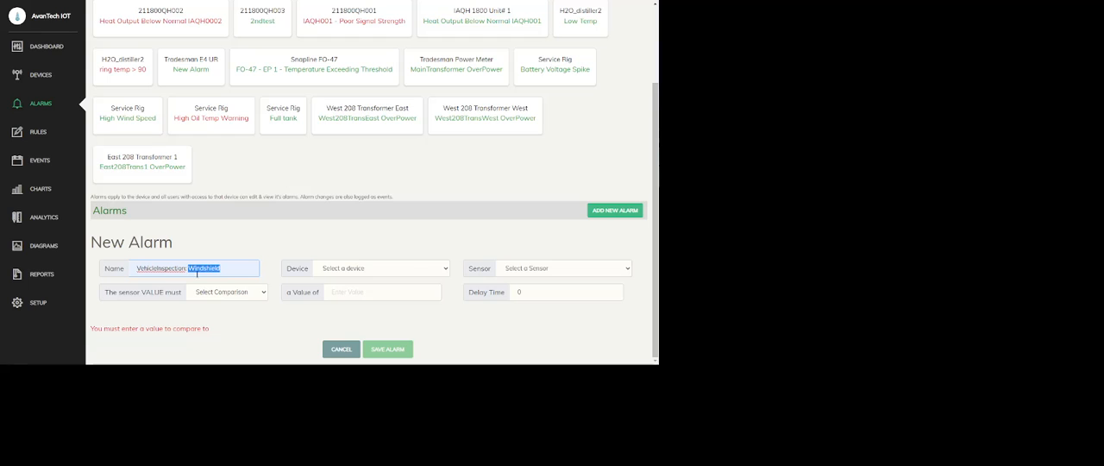
Step: Assign the windshield alarm to the Service Rig device and its Inspection:Windshield OK sensor
{"action": "left_click", "coordinate": [326, 271]}
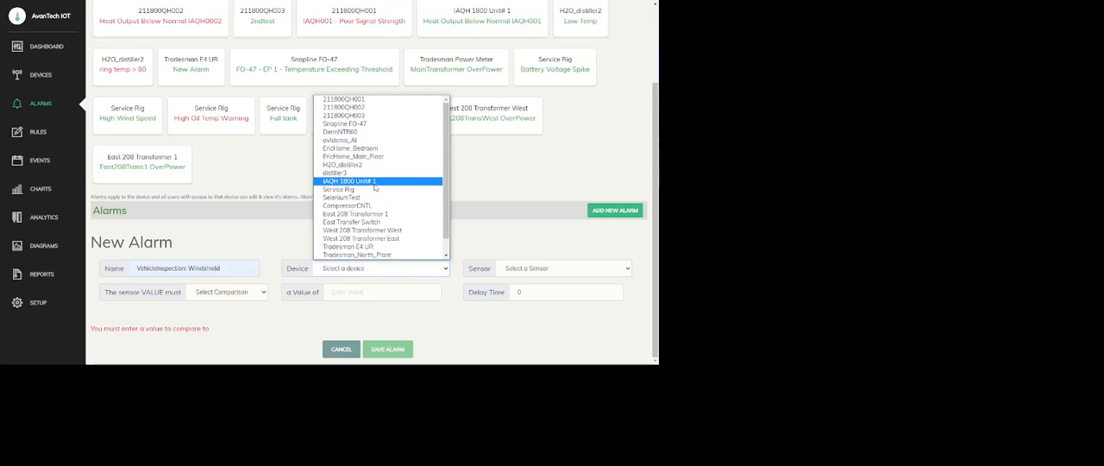
{"action": "left_click", "coordinate": [343, 189]}
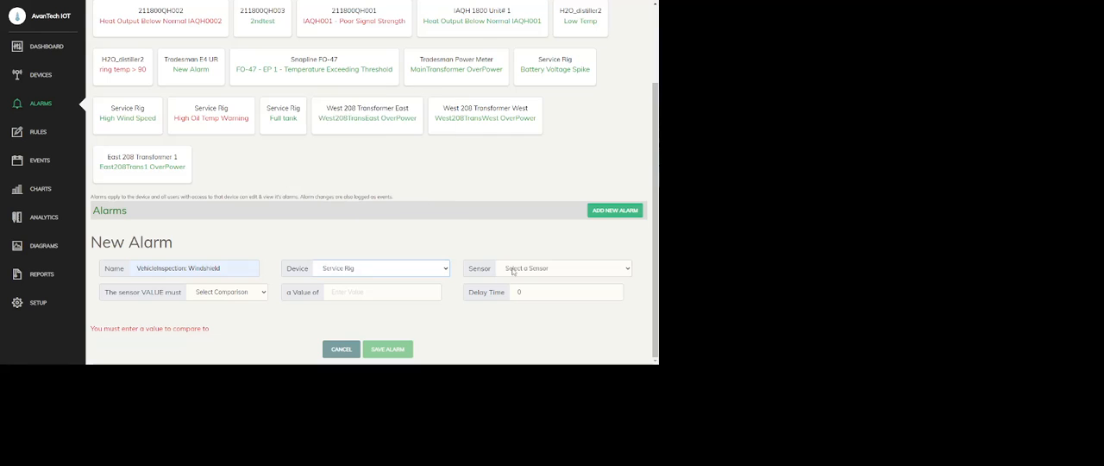
{"action": "left_click", "coordinate": [542, 272]}
{"action": "scroll", "coordinate": [548, 219], "scroll_direction": "down", "scroll_amount": 1}
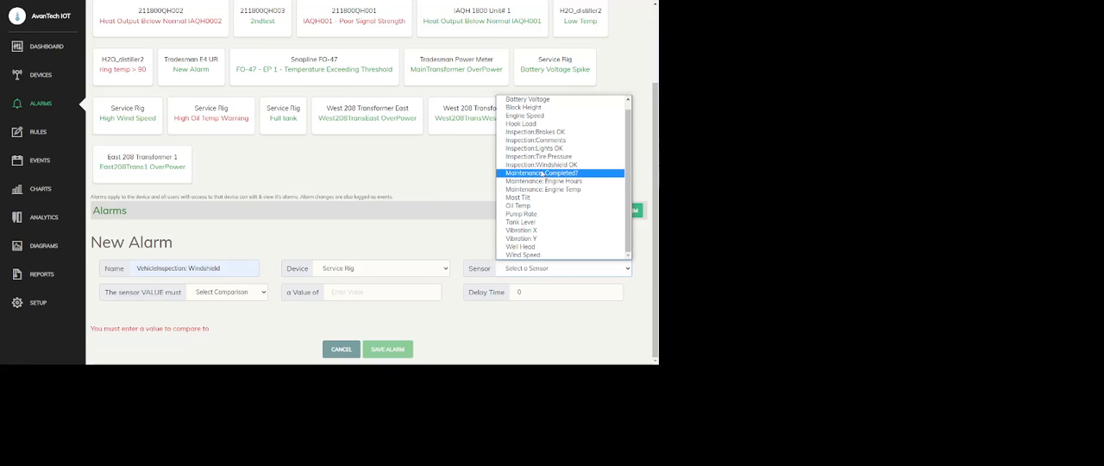
{"action": "left_click", "coordinate": [560, 165]}
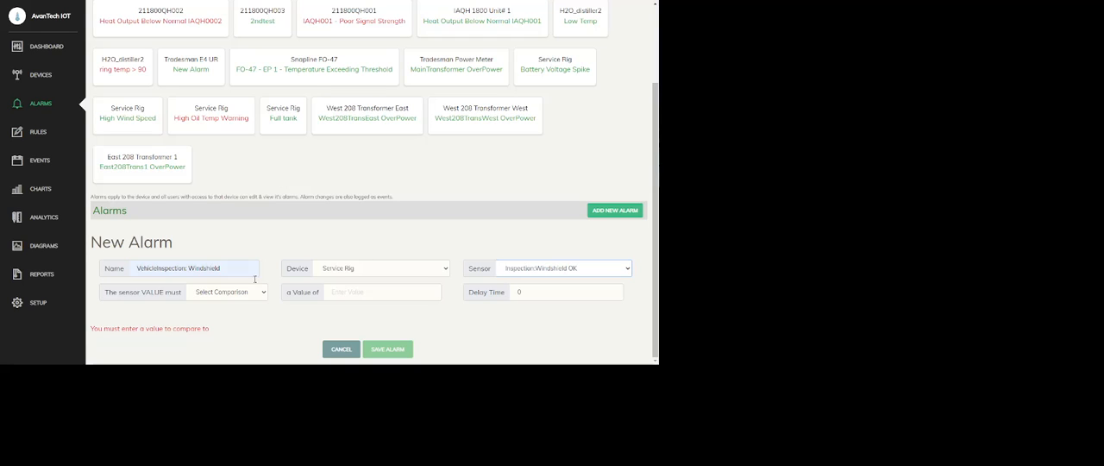
Step: Set the windshield alarm's condition to equal a value of 0 and save the alarm
{"action": "left_click", "coordinate": [225, 295]}
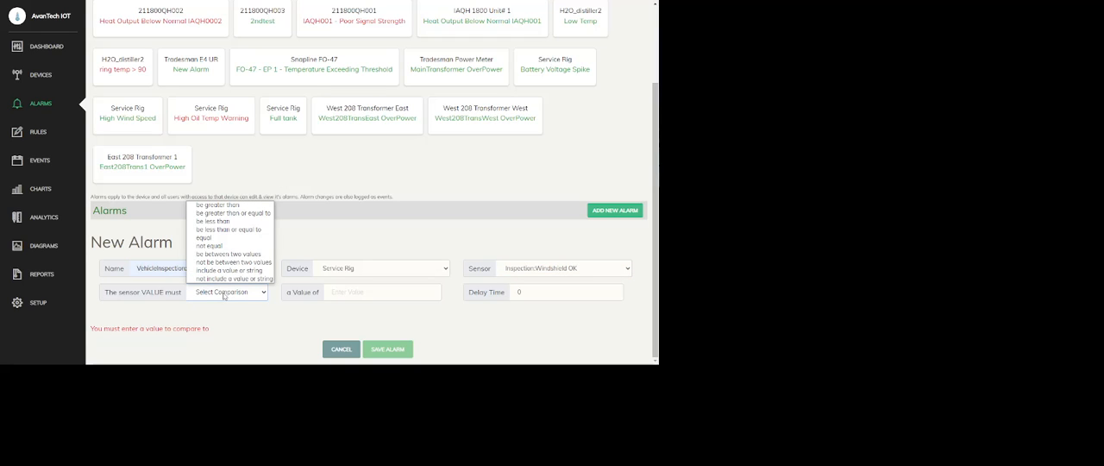
{"action": "left_click", "coordinate": [210, 238]}
{"action": "left_click", "coordinate": [344, 293]}
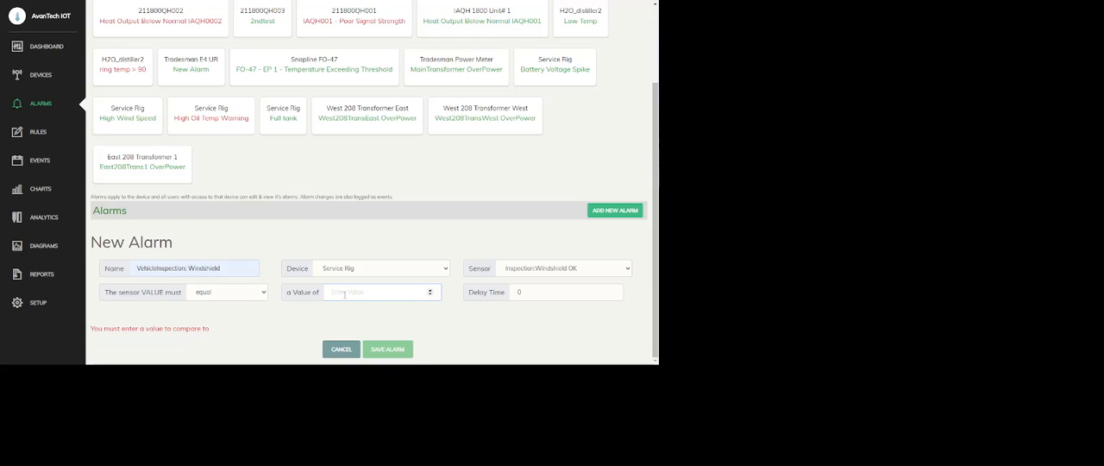
{"action": "type", "text": "0"}
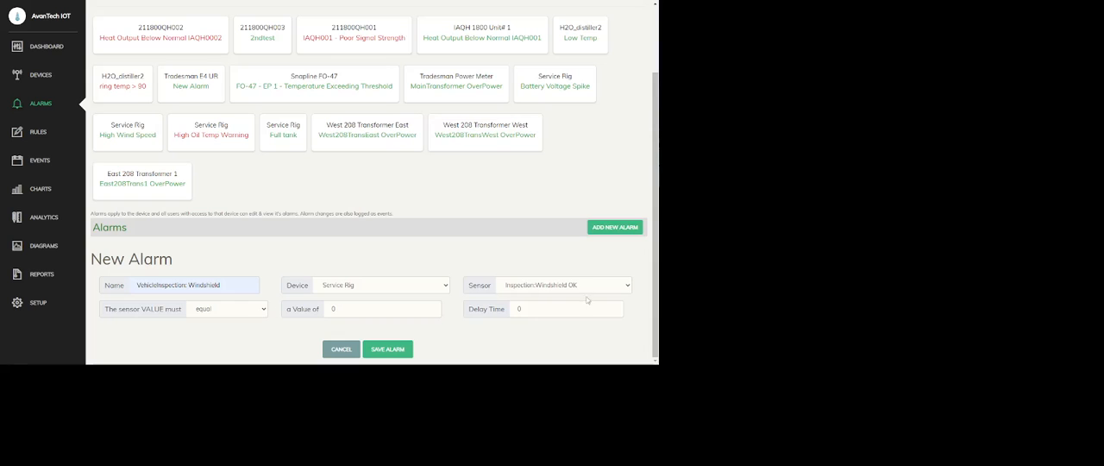
{"action": "left_click", "coordinate": [388, 352]}
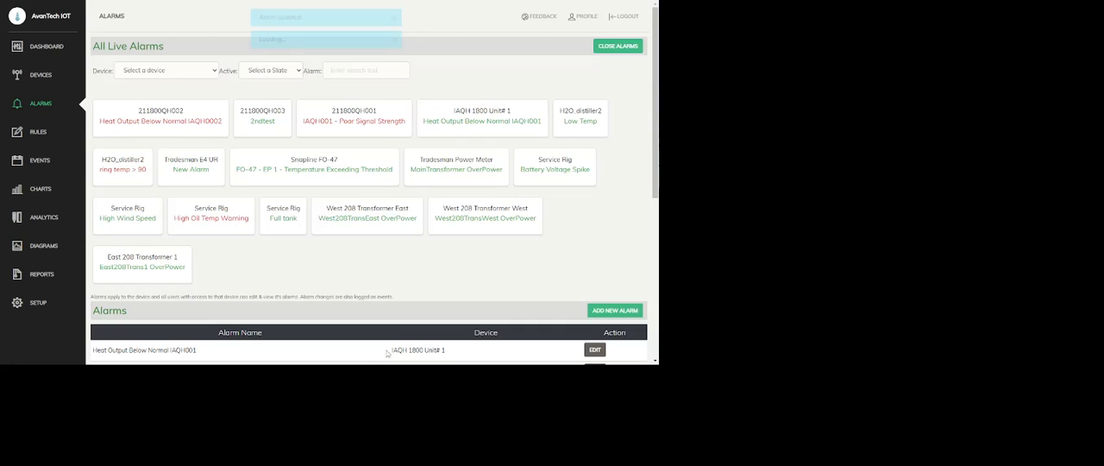
Step: Start another new alarm and name it "VehicleInspection: Lights"
{"action": "left_click", "coordinate": [615, 310]}
{"action": "left_click", "coordinate": [182, 255]}
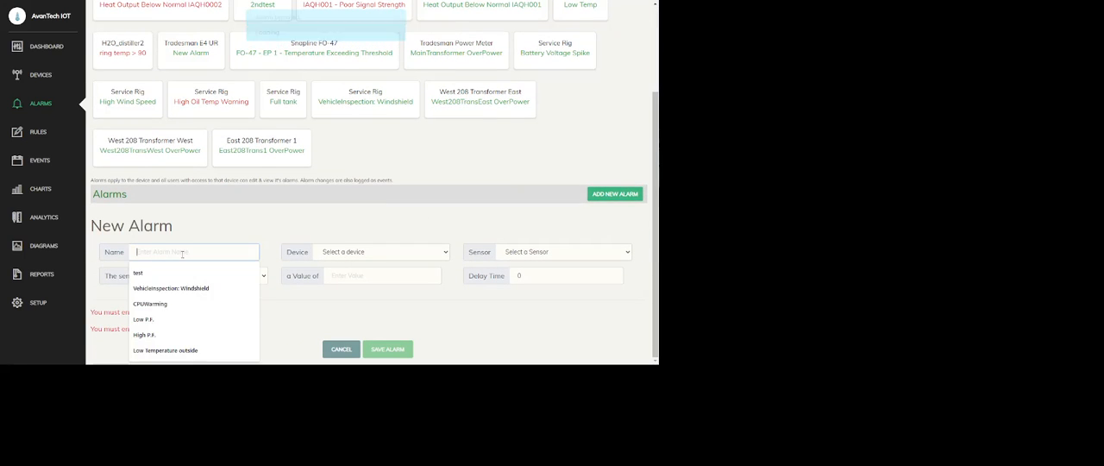
{"action": "left_click", "coordinate": [188, 292]}
{"action": "double_click", "coordinate": [204, 252]}
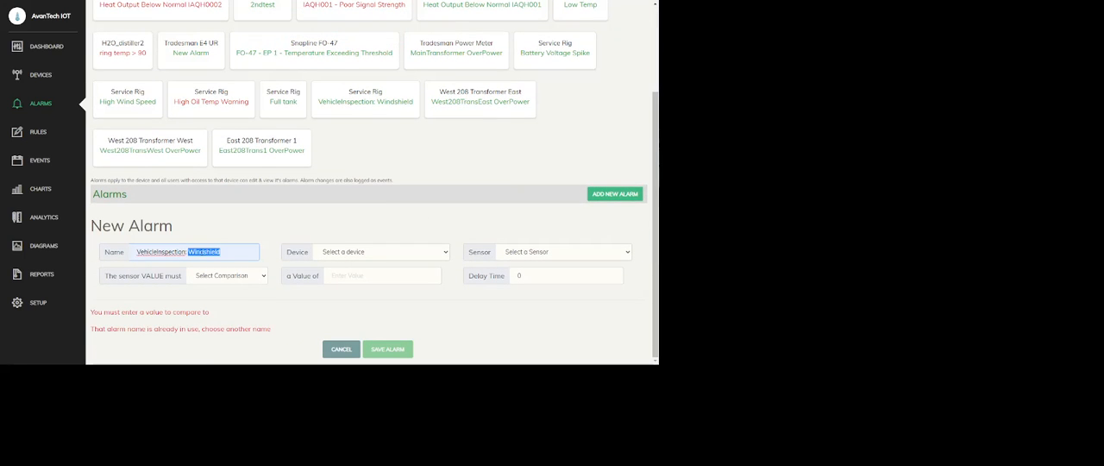
{"action": "type", "text": "Lihgt"}
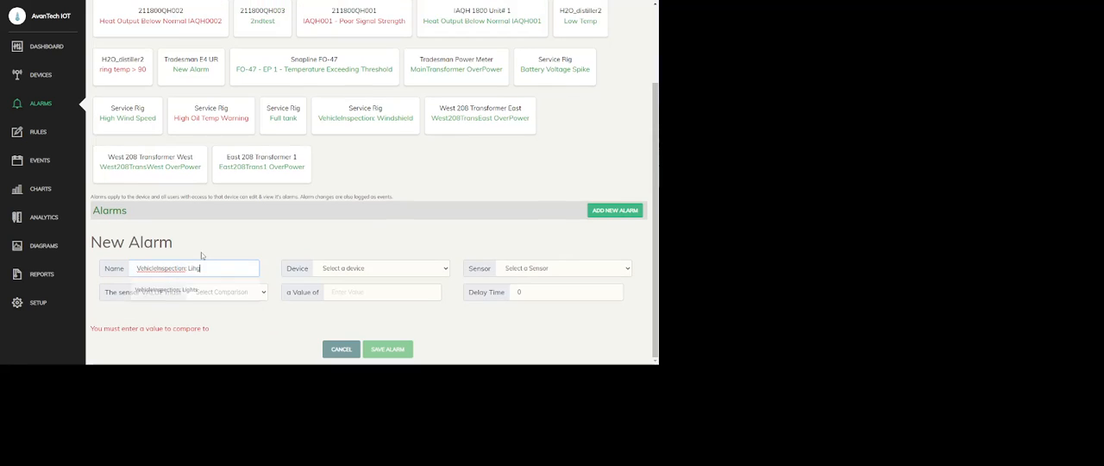
{"action": "key", "text": "BackSpace"}
{"action": "key", "text": "BackSpace"}
{"action": "type", "text": "ghts"}
Step: Assign the lights alarm to the Service Rig device and its Inspection:Lights OK sensor
{"action": "left_click", "coordinate": [367, 267]}
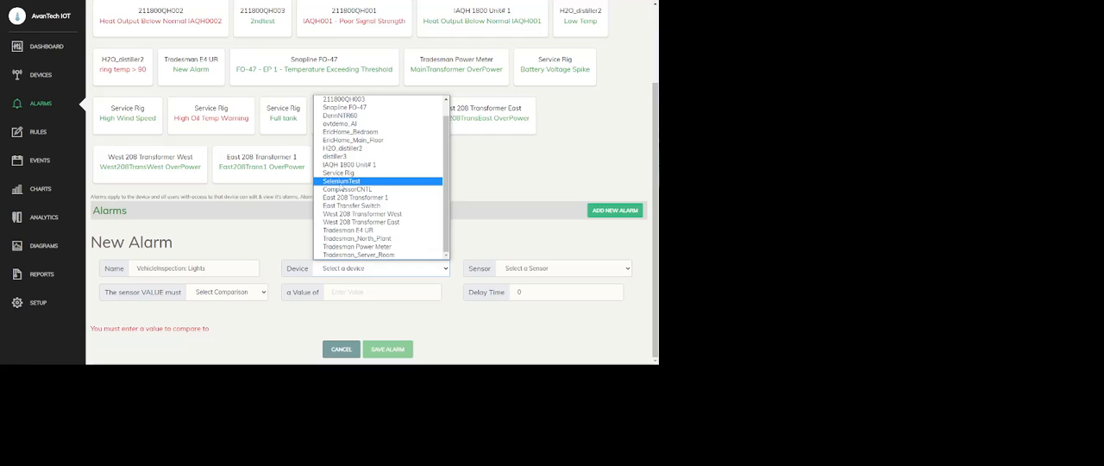
{"action": "left_click", "coordinate": [338, 172]}
{"action": "left_click", "coordinate": [528, 268]}
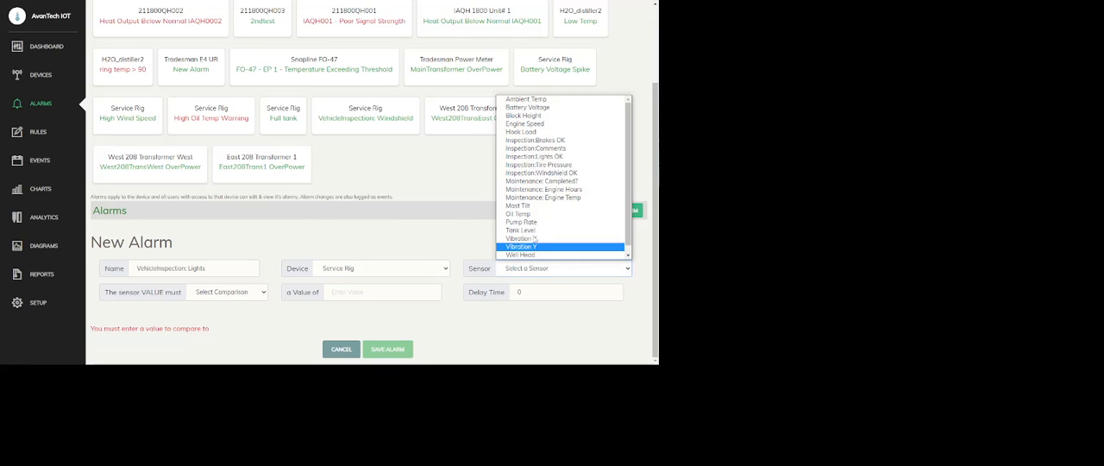
{"action": "left_click", "coordinate": [536, 157]}
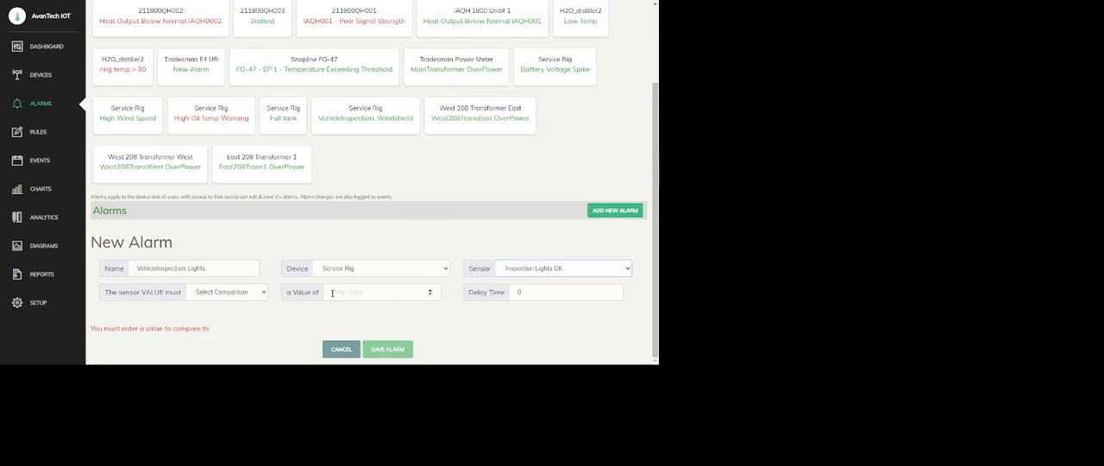
Step: Set the lights alarm's condition to equal a value of 0 and save the alarm
{"action": "left_click", "coordinate": [237, 295]}
{"action": "left_click", "coordinate": [217, 239]}
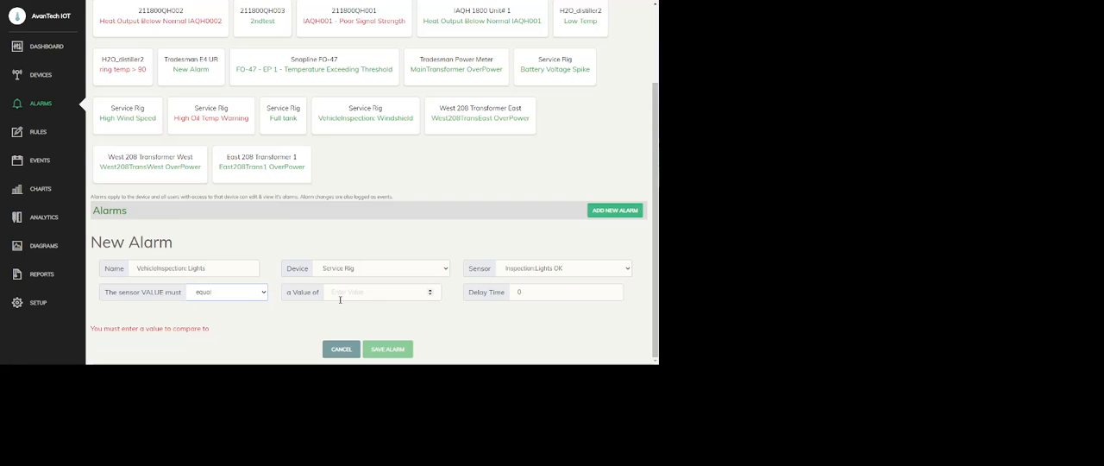
{"action": "left_click", "coordinate": [340, 299]}
{"action": "type", "text": "0"}
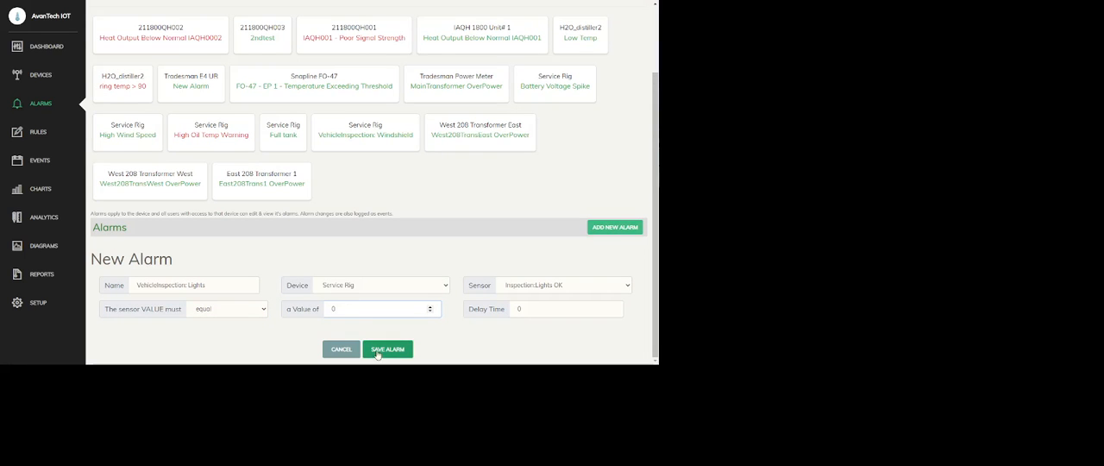
{"action": "left_click", "coordinate": [388, 349]}
Step: Start a third new alarm and name it "VehicleInspection: Brakes"
{"action": "scroll", "coordinate": [518, 216], "scroll_direction": "down", "scroll_amount": 4}
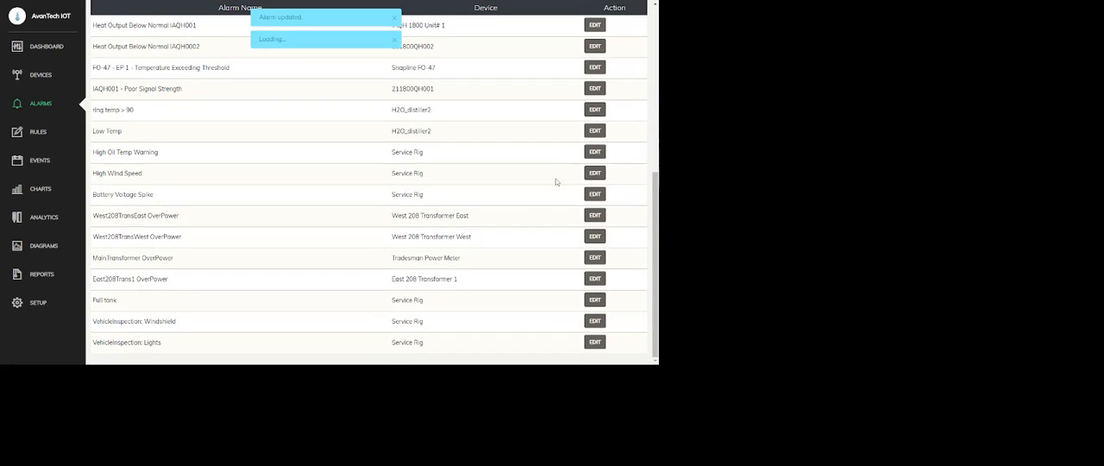
{"action": "scroll", "coordinate": [622, 43], "scroll_direction": "up", "scroll_amount": 5}
{"action": "left_click", "coordinate": [613, 116]}
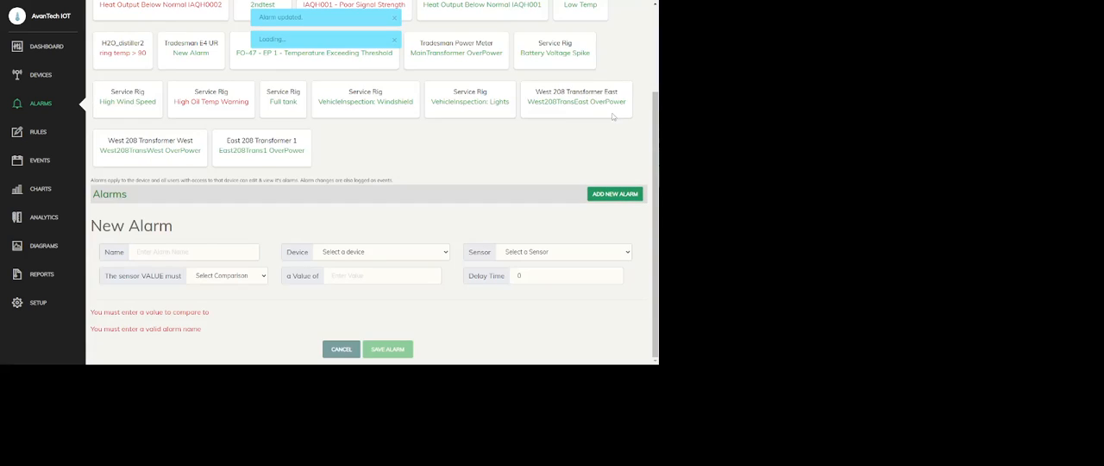
{"action": "left_click", "coordinate": [194, 251]}
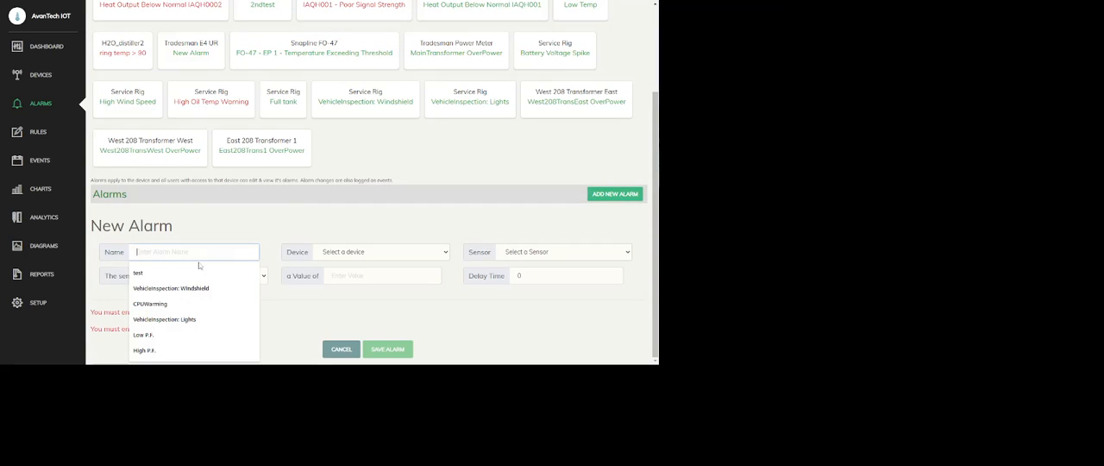
{"action": "left_click", "coordinate": [194, 290]}
{"action": "double_click", "coordinate": [202, 250]}
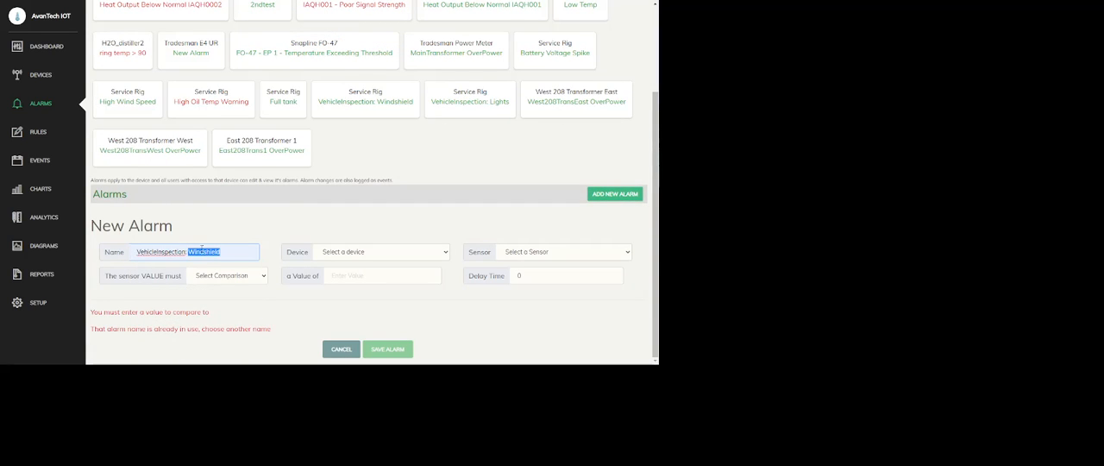
{"action": "type", "text": "Brakes"}
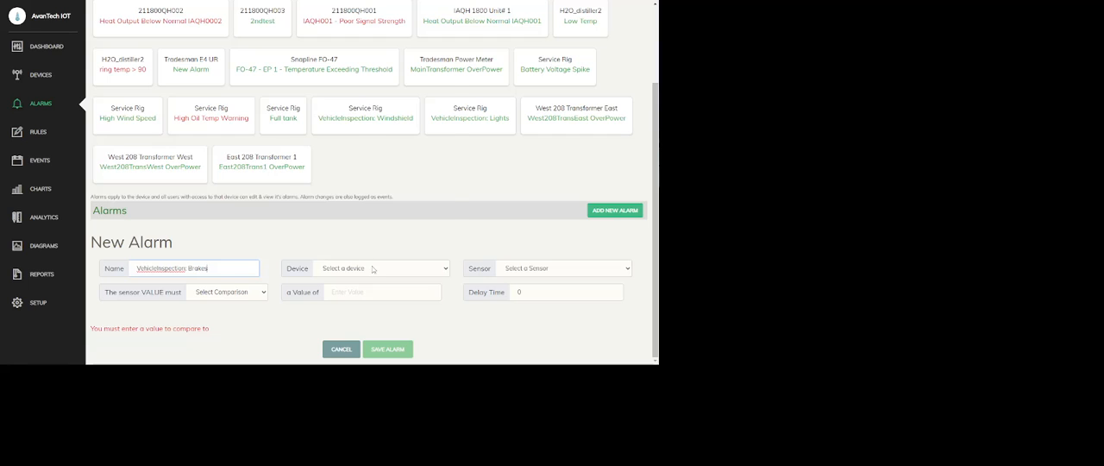
Step: Assign the brakes alarm to the Service Rig device and its Inspection:Brakes OK sensor
{"action": "left_click", "coordinate": [373, 268]}
{"action": "left_click", "coordinate": [353, 189]}
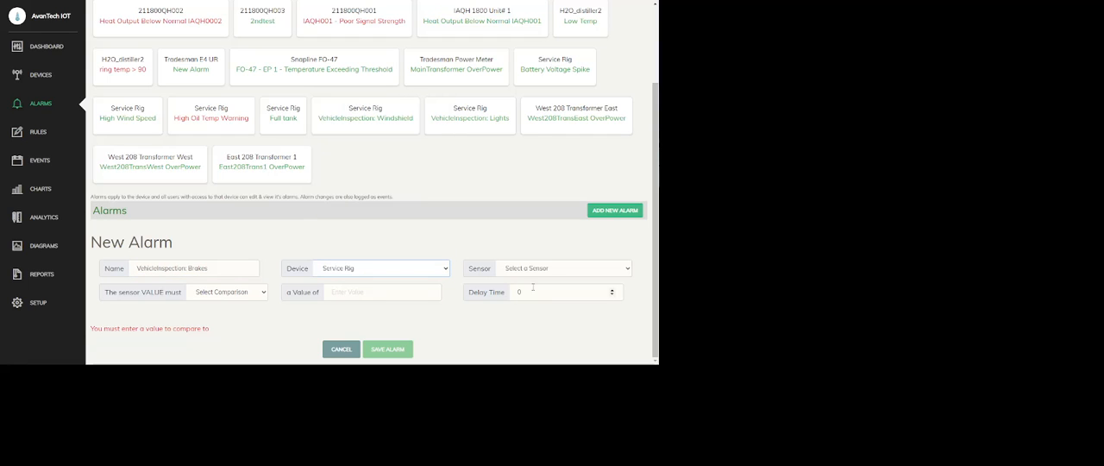
{"action": "left_click", "coordinate": [535, 268]}
{"action": "scroll", "coordinate": [544, 181], "scroll_direction": "down", "scroll_amount": 1}
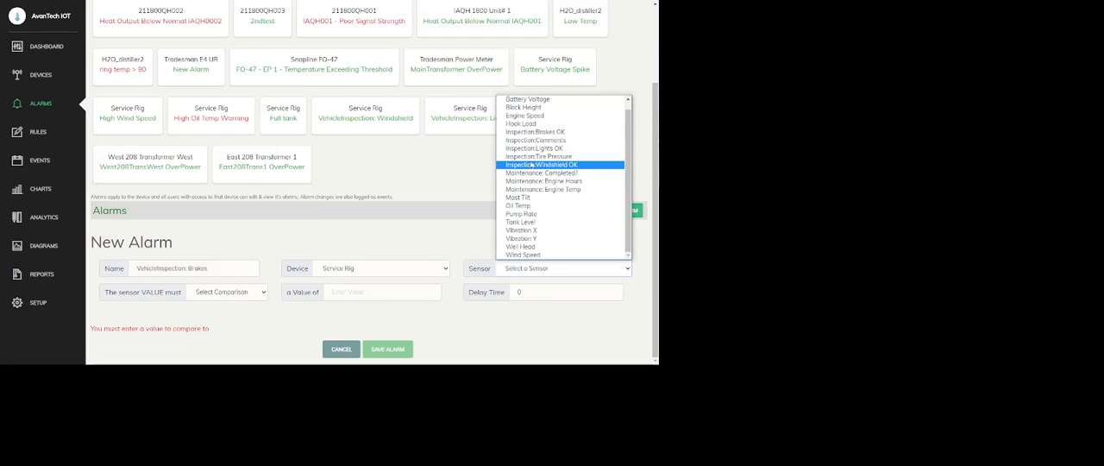
{"action": "left_click", "coordinate": [534, 131]}
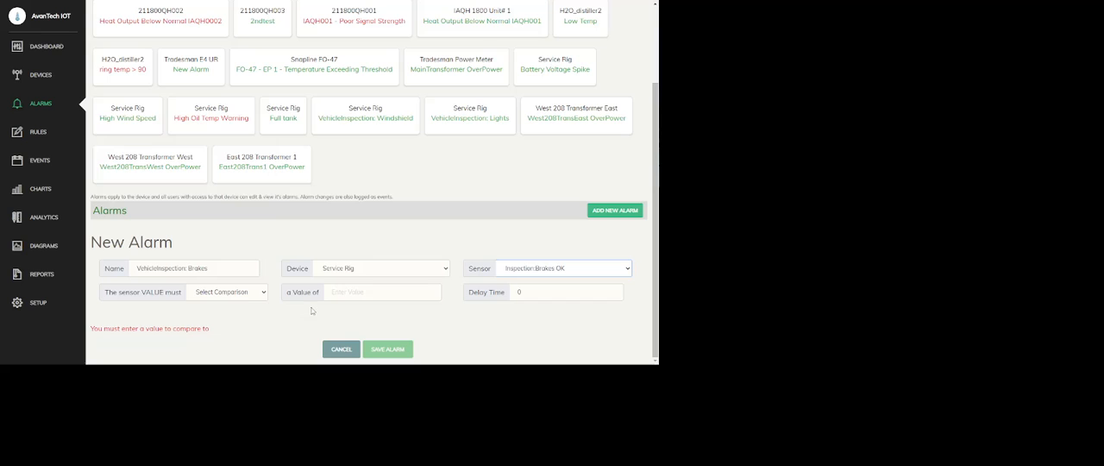
Step: Set the brakes alarm's condition to equal a value of 0 and save the alarm
{"action": "left_click", "coordinate": [224, 293]}
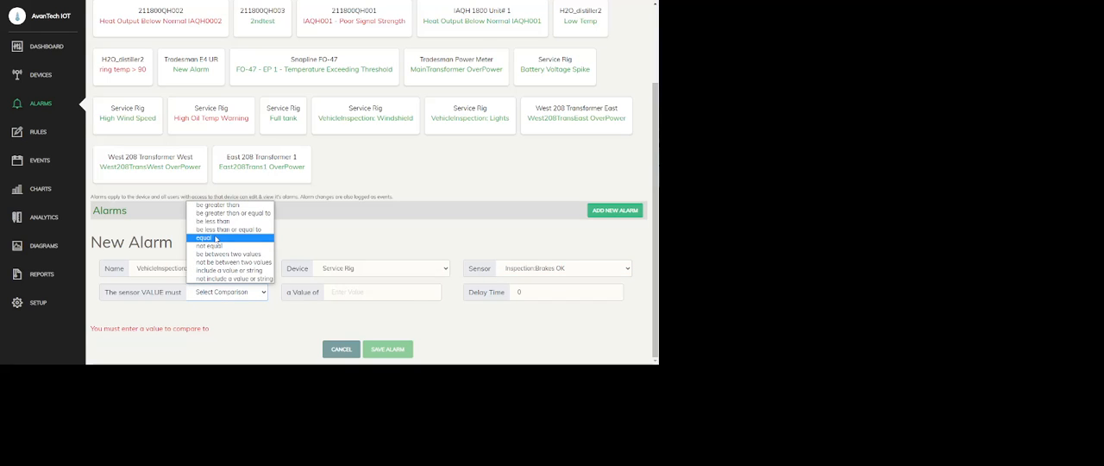
{"action": "left_click", "coordinate": [217, 238]}
{"action": "left_click", "coordinate": [347, 291]}
{"action": "type", "text": "0"}
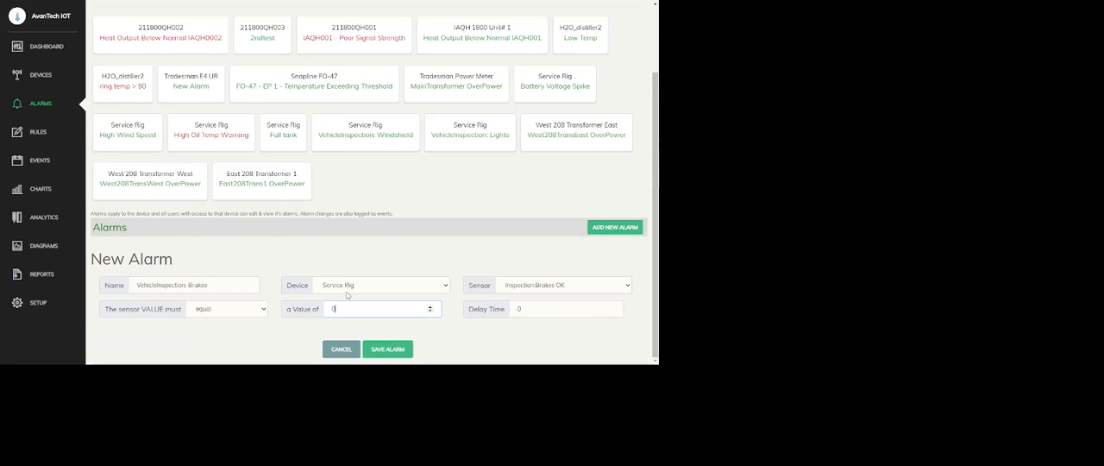
{"action": "key", "text": "Tab"}
{"action": "left_click", "coordinate": [389, 352]}
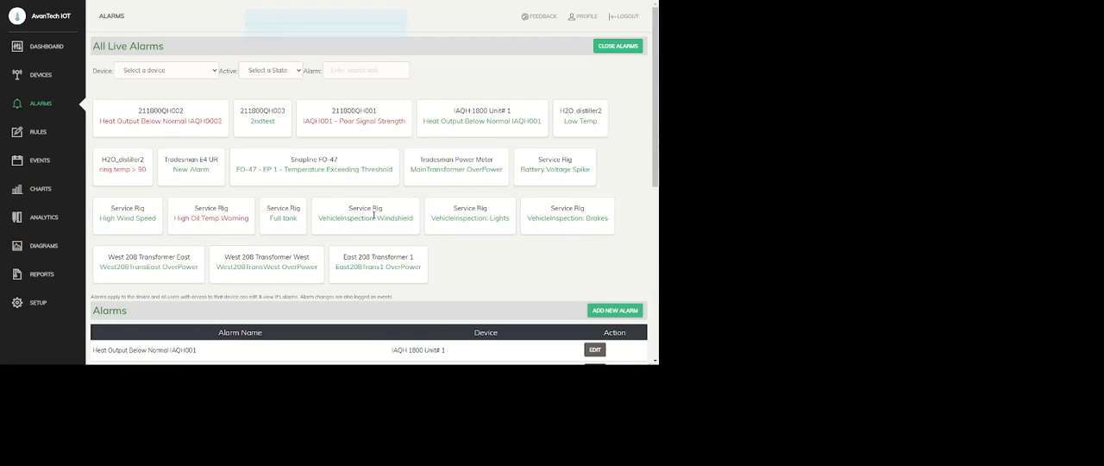
{"action": "left_click_drag", "start_coordinate": [333, 211], "coordinate": [418, 222]}
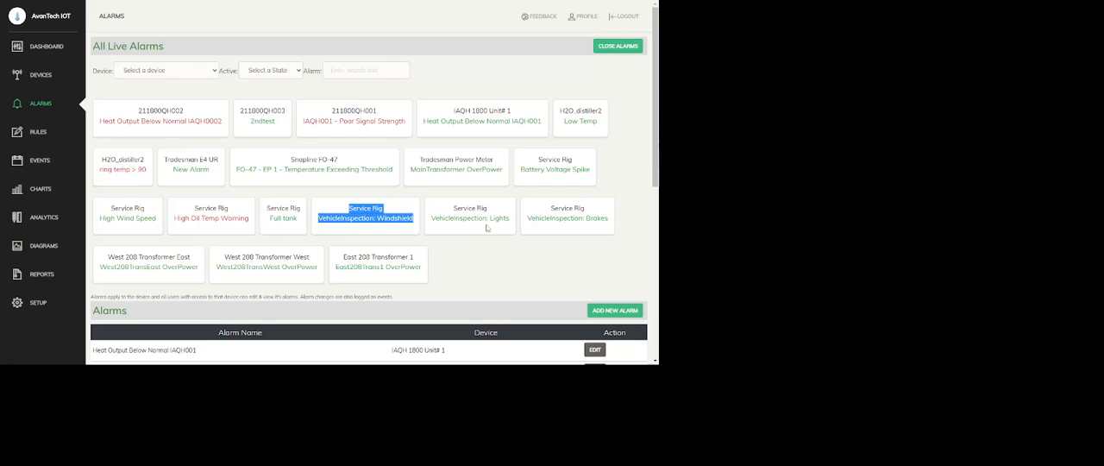
Step: Set Windshield OK to FALSE in the dashboard's Vehicle Inspection form and submit the form
{"action": "left_click", "coordinate": [530, 250]}
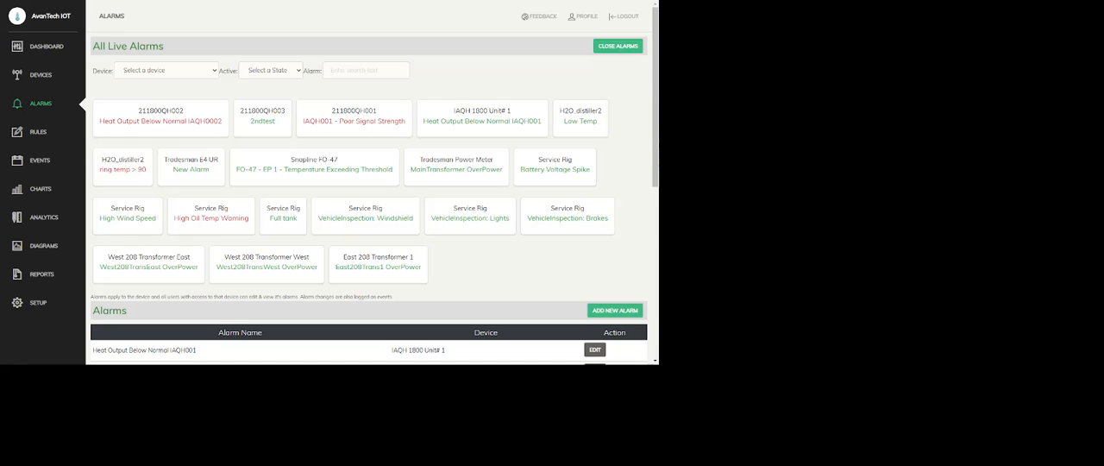
{"action": "left_click", "coordinate": [47, 48]}
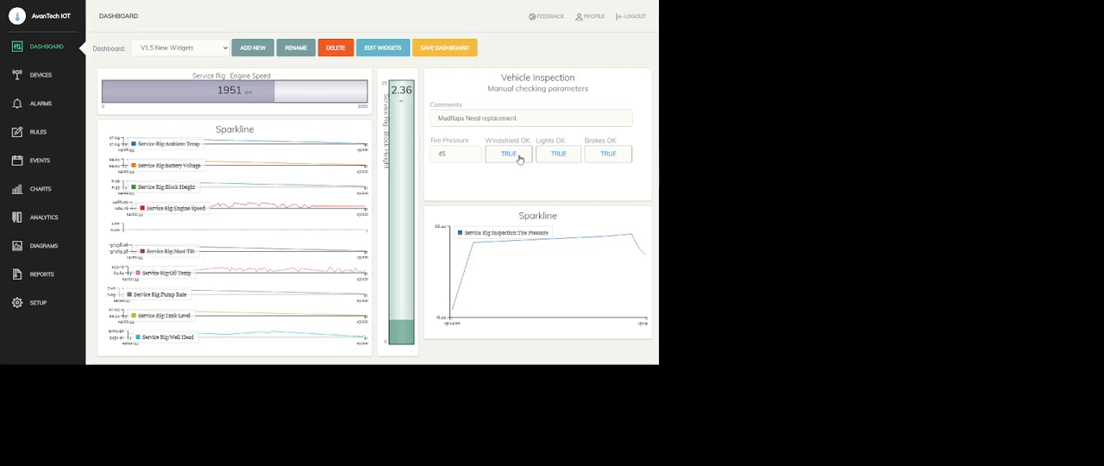
{"action": "left_click", "coordinate": [516, 158]}
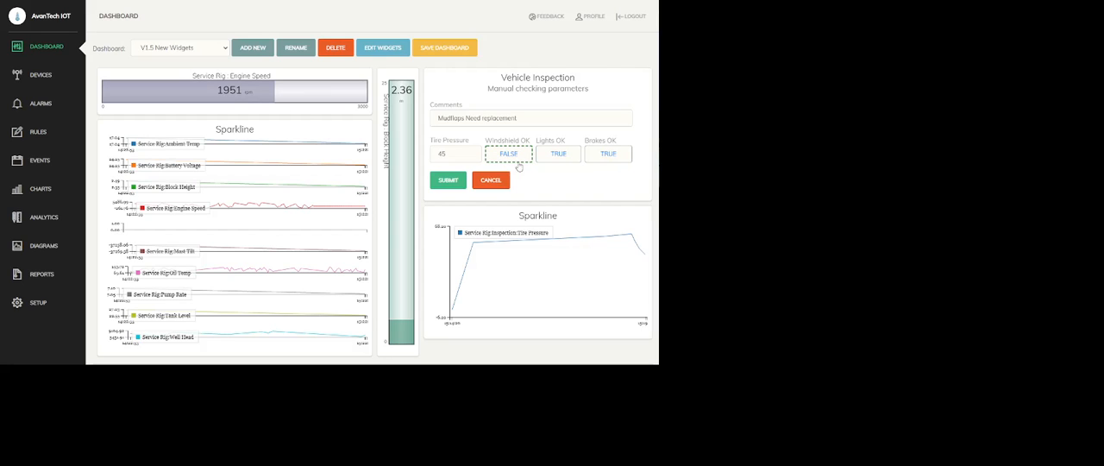
{"action": "left_click", "coordinate": [448, 180]}
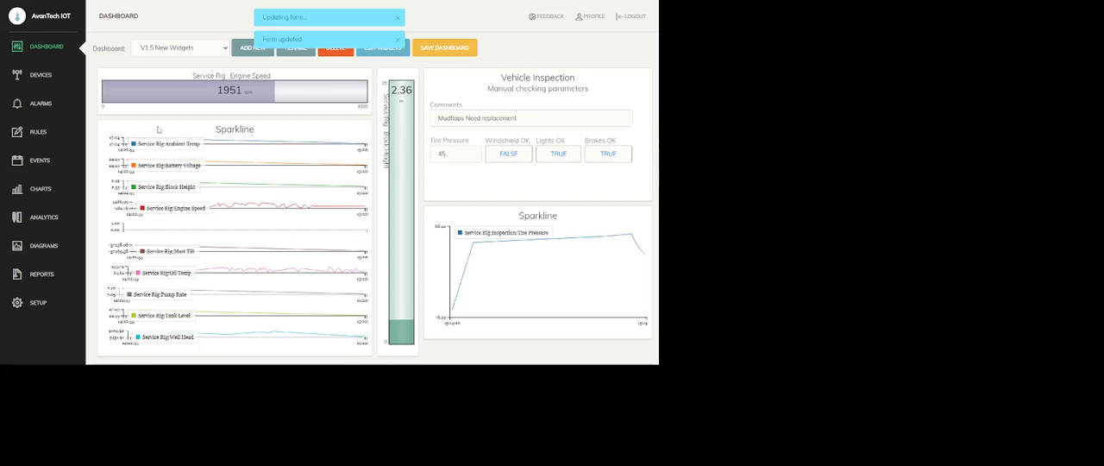
{"action": "left_click", "coordinate": [49, 76]}
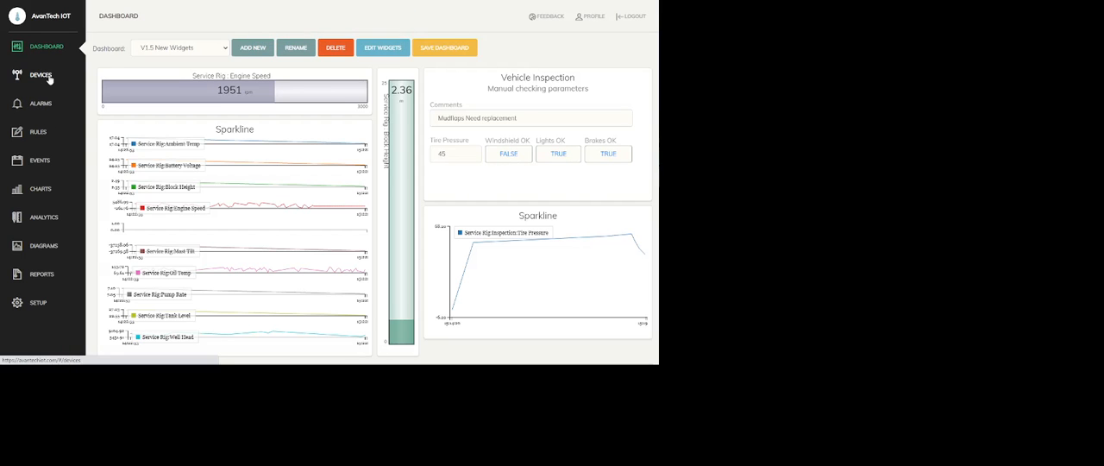
{"action": "scroll", "coordinate": [212, 286], "scroll_direction": "down", "scroll_amount": 10}
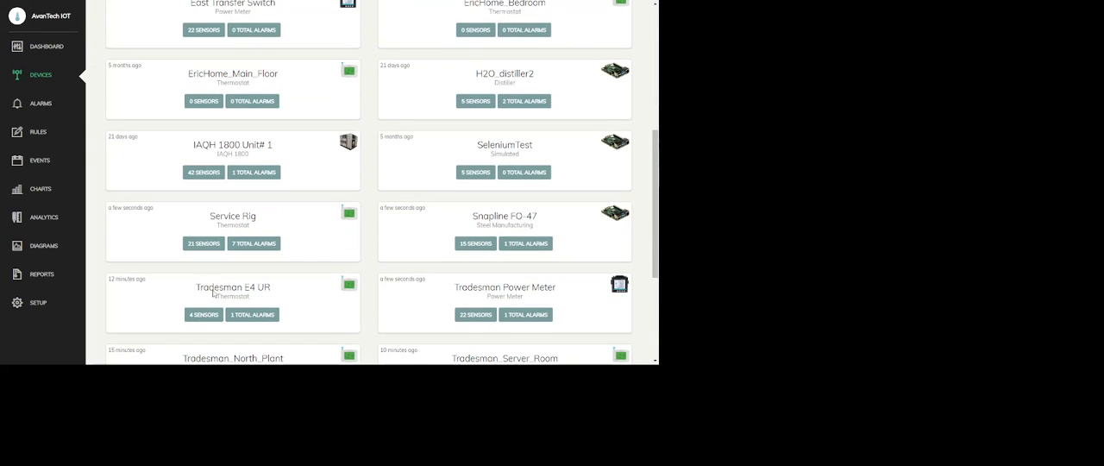
{"action": "left_click", "coordinate": [202, 244]}
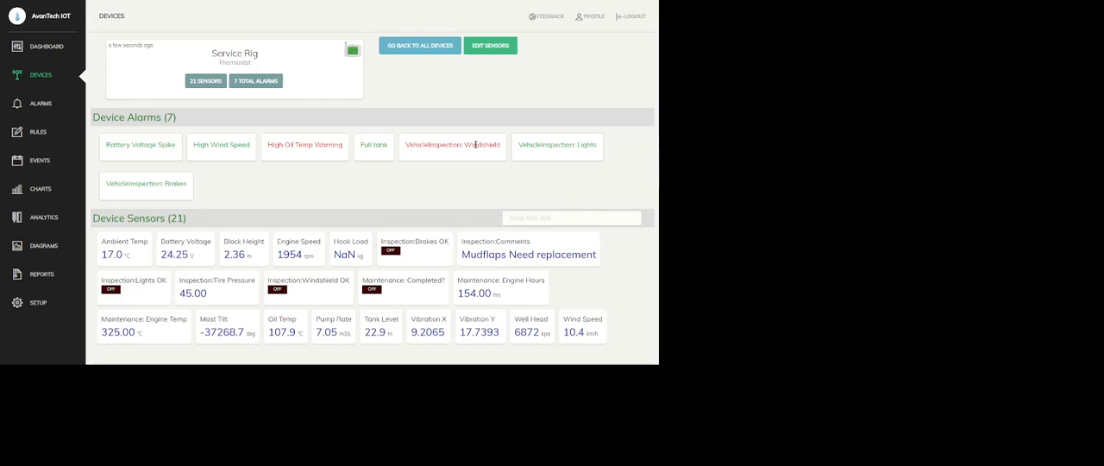
Step: Set Lights OK to FALSE in the dashboard's Vehicle Inspection form and submit the form
{"action": "left_click", "coordinate": [41, 47]}
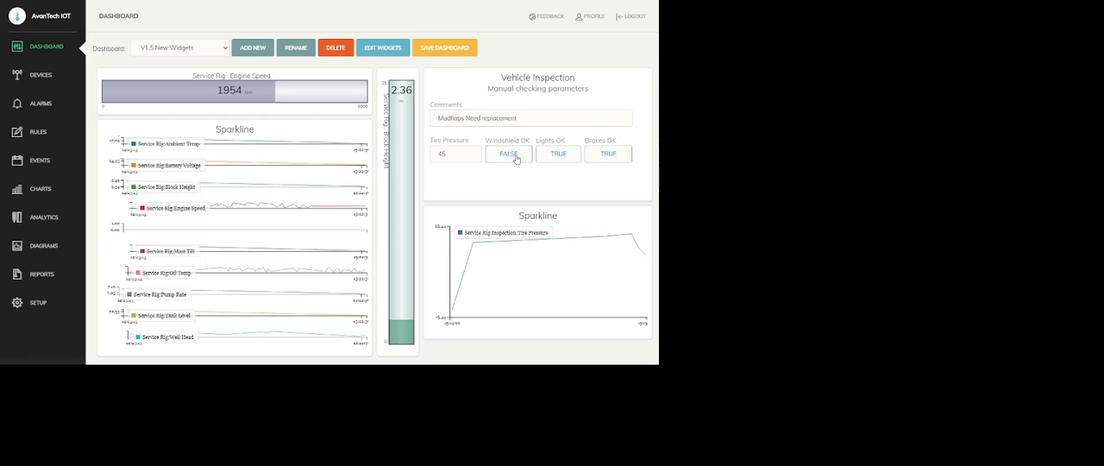
{"action": "left_click", "coordinate": [567, 160]}
{"action": "left_click", "coordinate": [509, 180]}
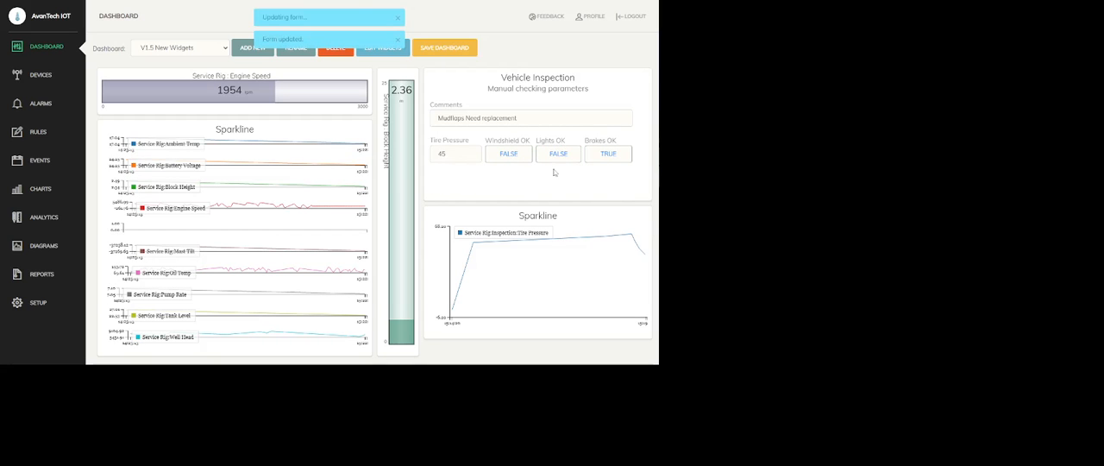
{"action": "left_click", "coordinate": [41, 75]}
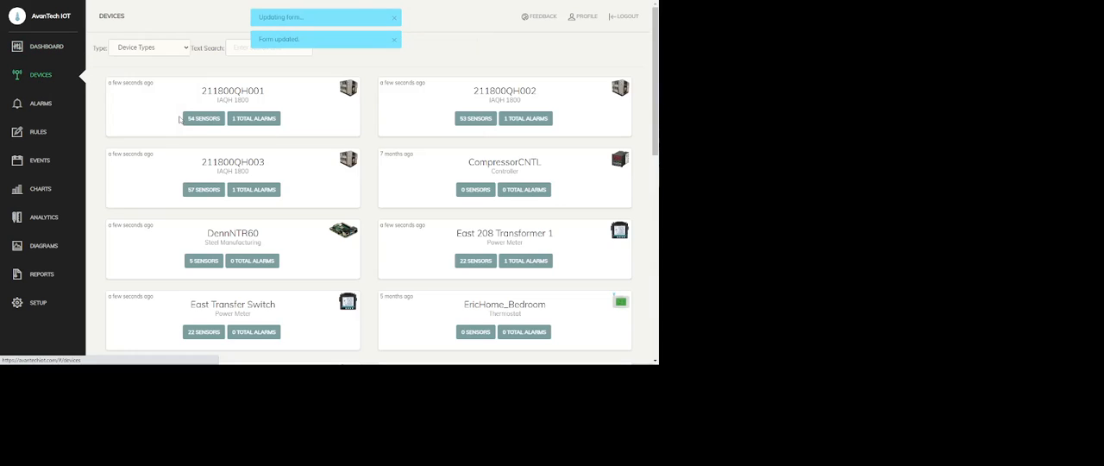
{"action": "scroll", "coordinate": [204, 143], "scroll_direction": "down", "scroll_amount": 3}
{"action": "scroll", "coordinate": [203, 144], "scroll_direction": "down", "scroll_amount": 4}
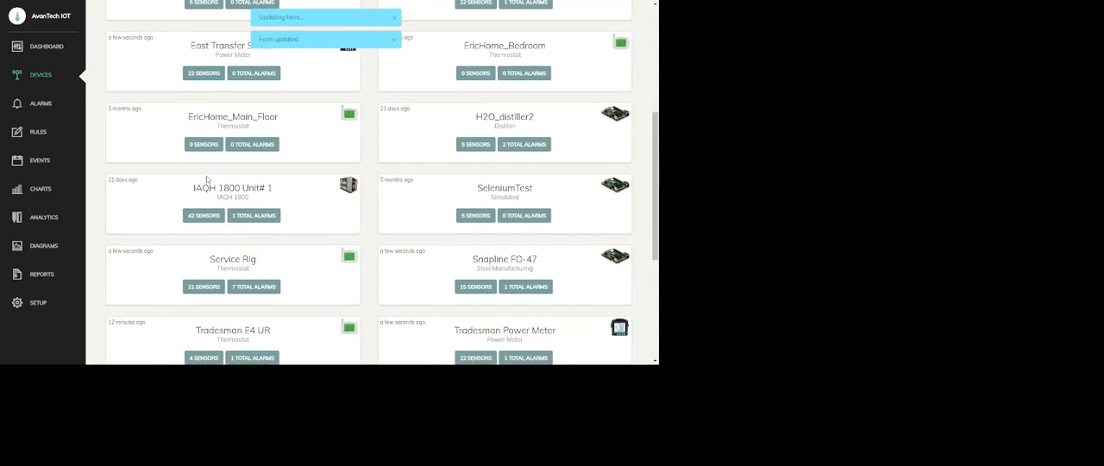
{"action": "left_click", "coordinate": [213, 288]}
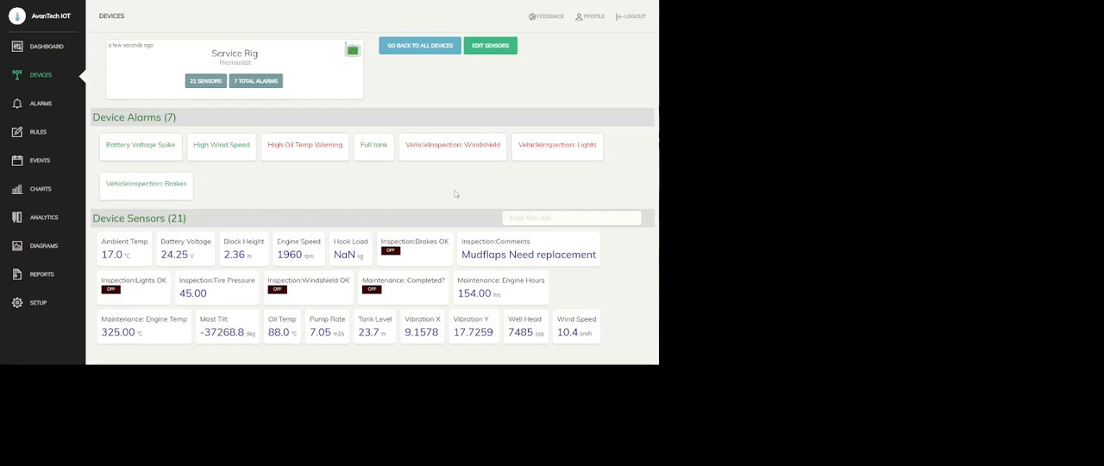
Step: Set Lights OK and Windshield OK back to TRUE in the Vehicle Inspection form and submit the form
{"action": "left_click", "coordinate": [46, 46]}
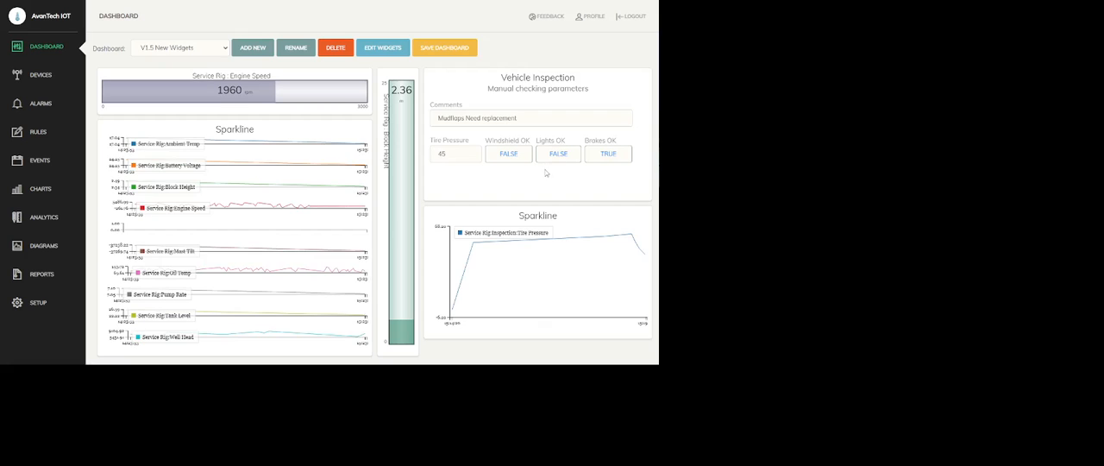
{"action": "left_click", "coordinate": [558, 159]}
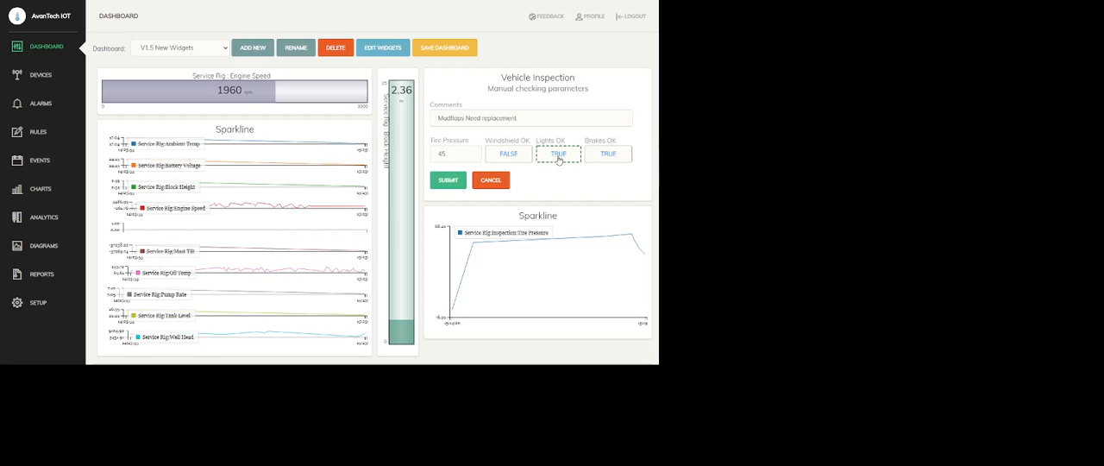
{"action": "left_click", "coordinate": [513, 155]}
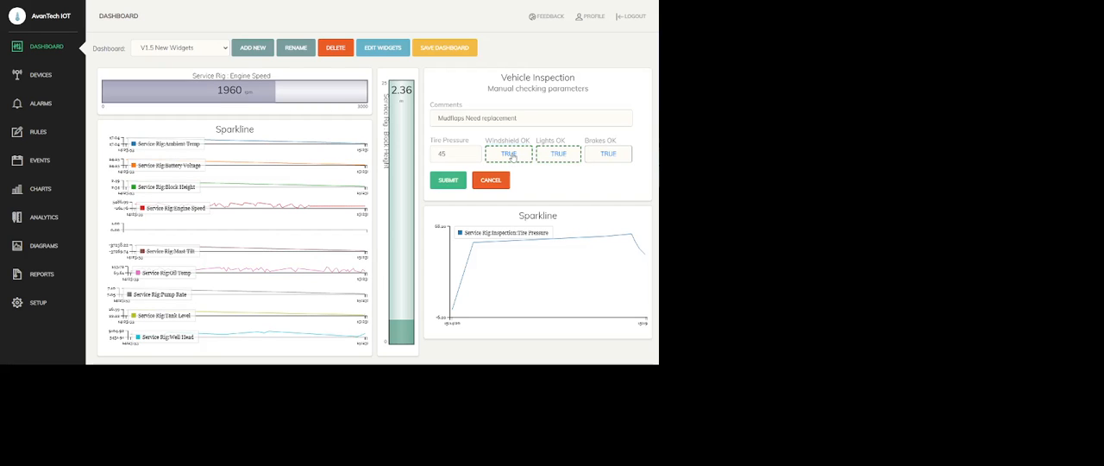
{"action": "left_click", "coordinate": [450, 181]}
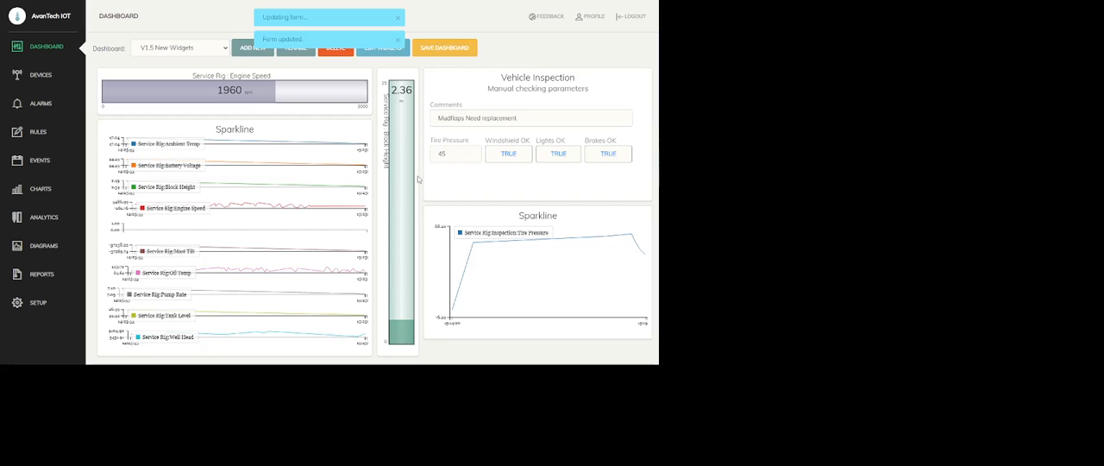
{"action": "left_click", "coordinate": [37, 76]}
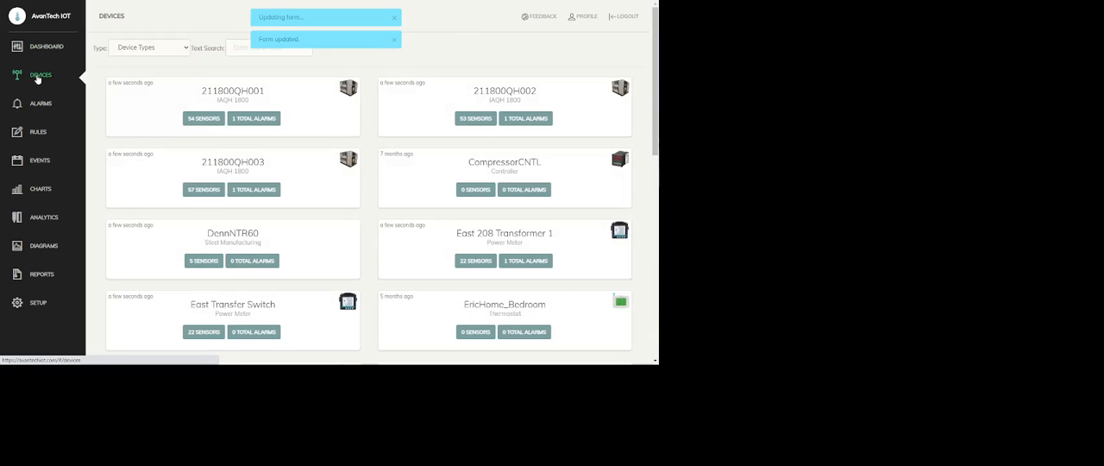
{"action": "scroll", "coordinate": [177, 231], "scroll_direction": "down", "scroll_amount": 2}
{"action": "scroll", "coordinate": [177, 230], "scroll_direction": "down", "scroll_amount": 3}
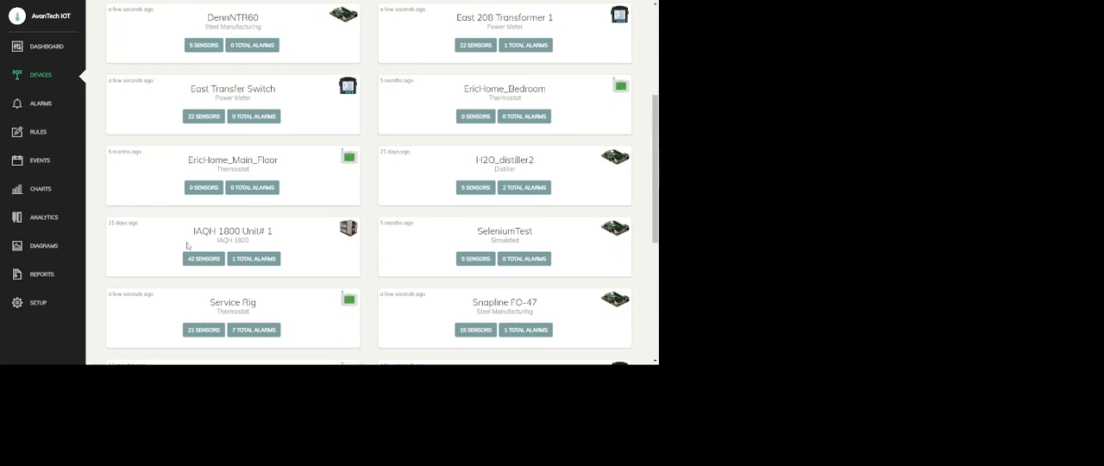
{"action": "left_click", "coordinate": [202, 329]}
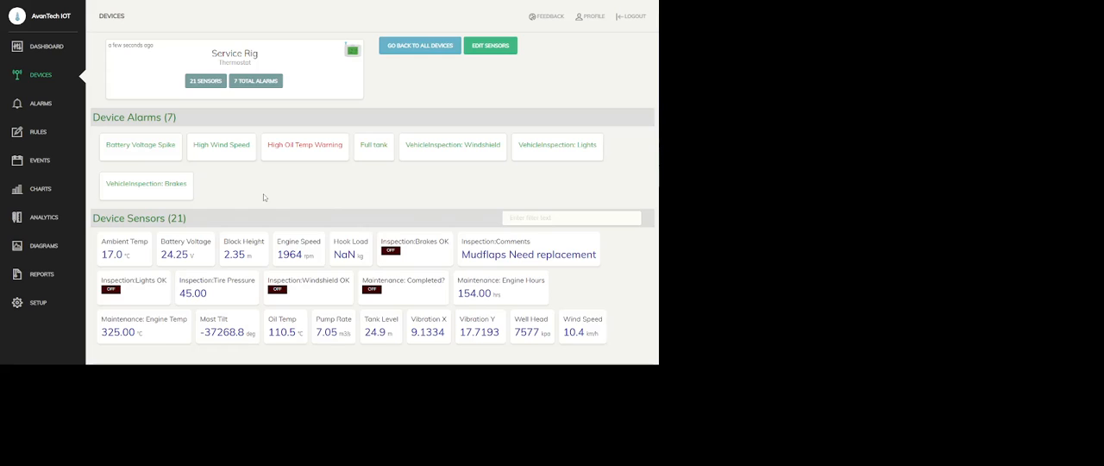
Step: Create a new rule and name it "MaintenanceNeeded"
{"action": "left_click", "coordinate": [40, 135]}
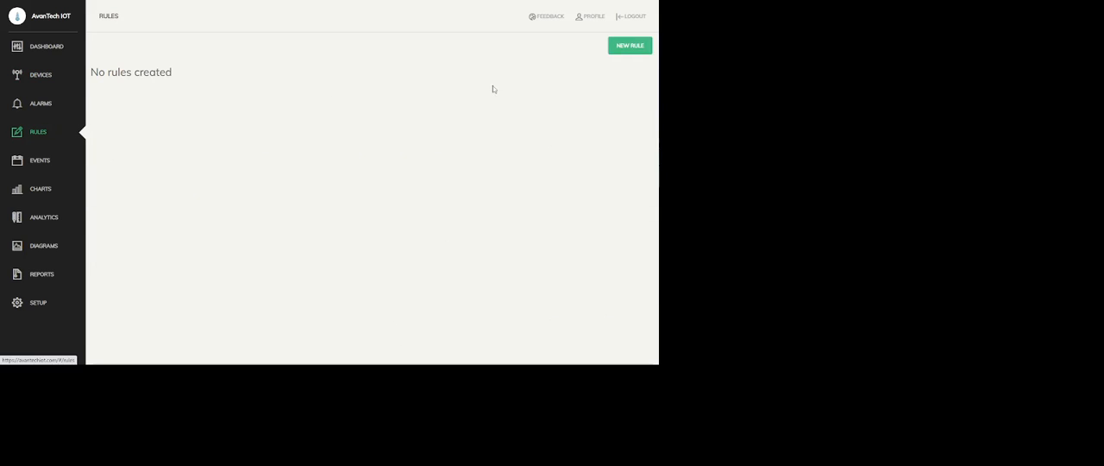
{"action": "left_click", "coordinate": [631, 47]}
{"action": "left_click", "coordinate": [151, 103]}
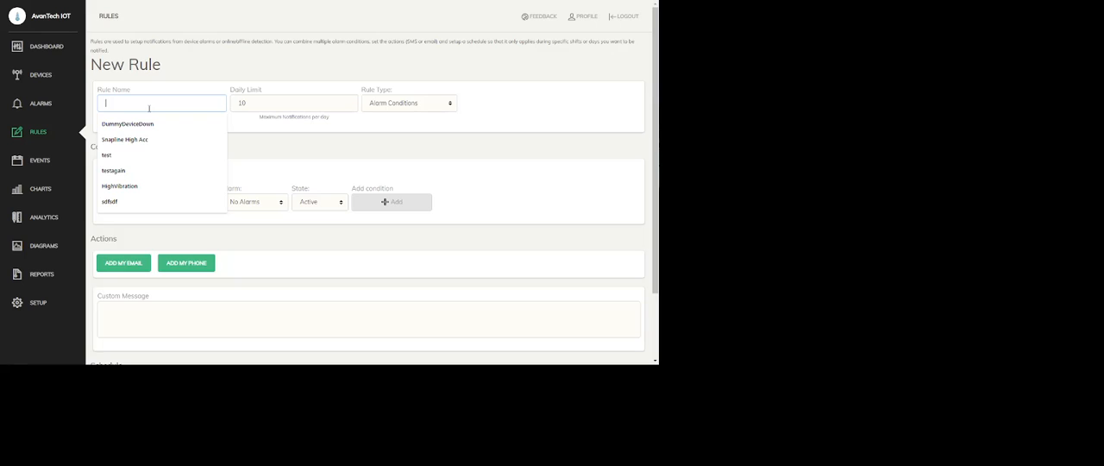
{"action": "type", "text": "Inspection Fa"}
{"action": "key", "text": "BackSpace"}
{"action": "key", "text": "BackSpace"}
{"action": "key", "text": "BackSpace"}
{"action": "key", "text": "BackSpace"}
{"action": "key", "text": "BackSpace"}
{"action": "key", "text": "BackSpace"}
{"action": "key", "text": "BackSpace"}
{"action": "key", "text": "BackSpace"}
{"action": "key", "text": "BackSpace"}
{"action": "key", "text": "BackSpace"}
{"action": "key", "text": "BackSpace"}
{"action": "key", "text": "BackSpace"}
{"action": "type", "text": "MaintenanceNeeded"}
{"action": "key", "text": "Tab"}
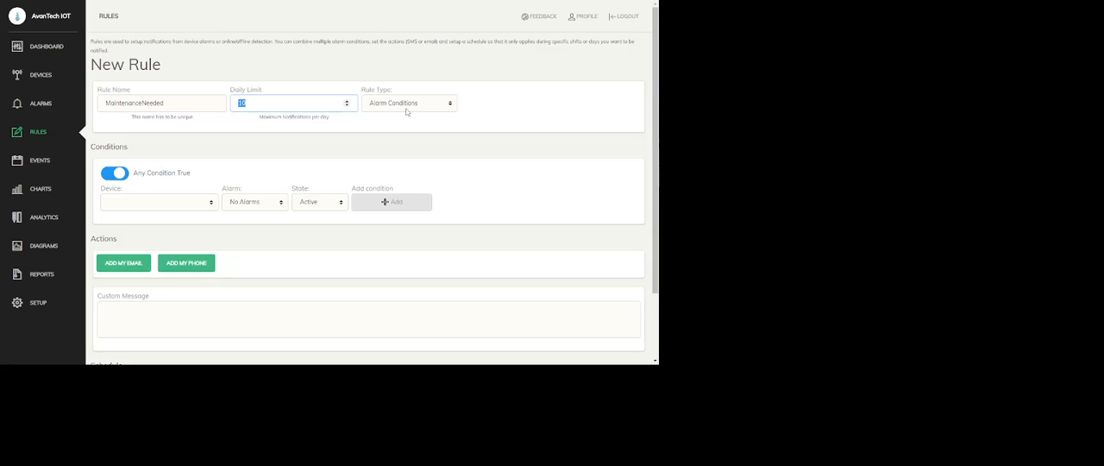
Step: Add a rule condition for the Service Rig's "VehicleInspection: Windshield" alarm being Active
{"action": "left_click", "coordinate": [128, 207]}
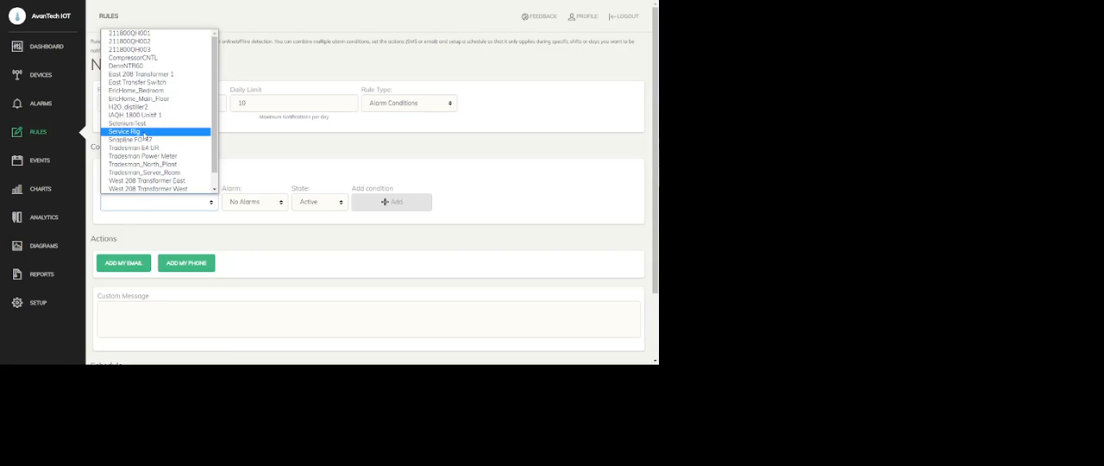
{"action": "left_click", "coordinate": [146, 132]}
{"action": "left_click", "coordinate": [289, 202]}
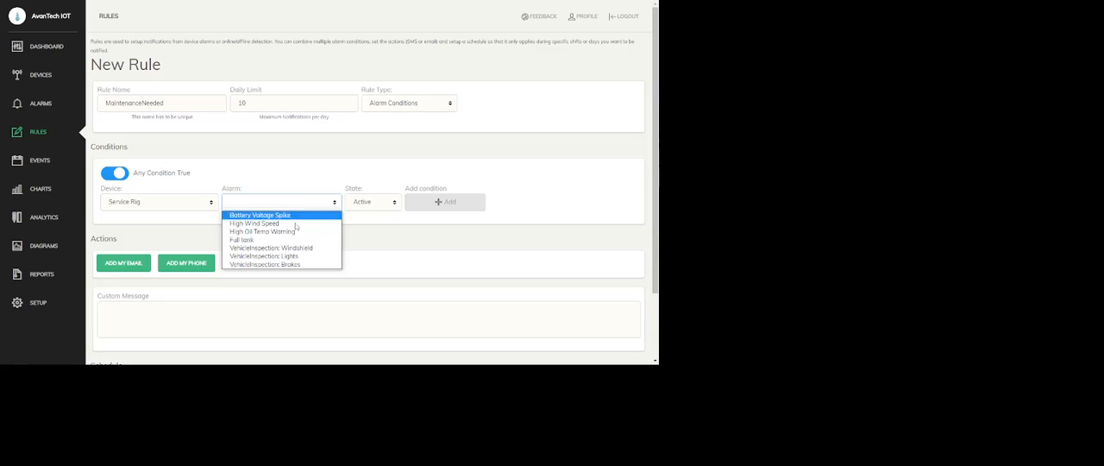
{"action": "left_click", "coordinate": [304, 248]}
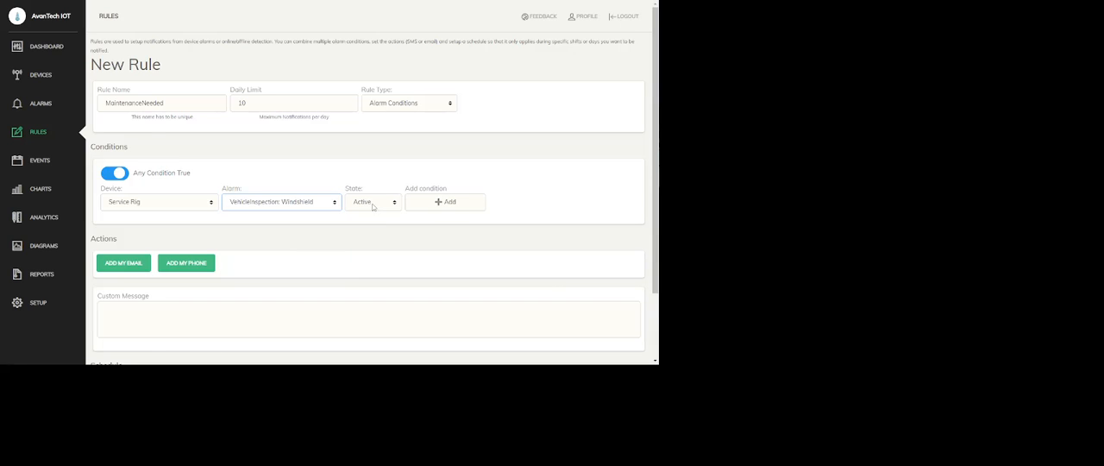
{"action": "left_click", "coordinate": [453, 204]}
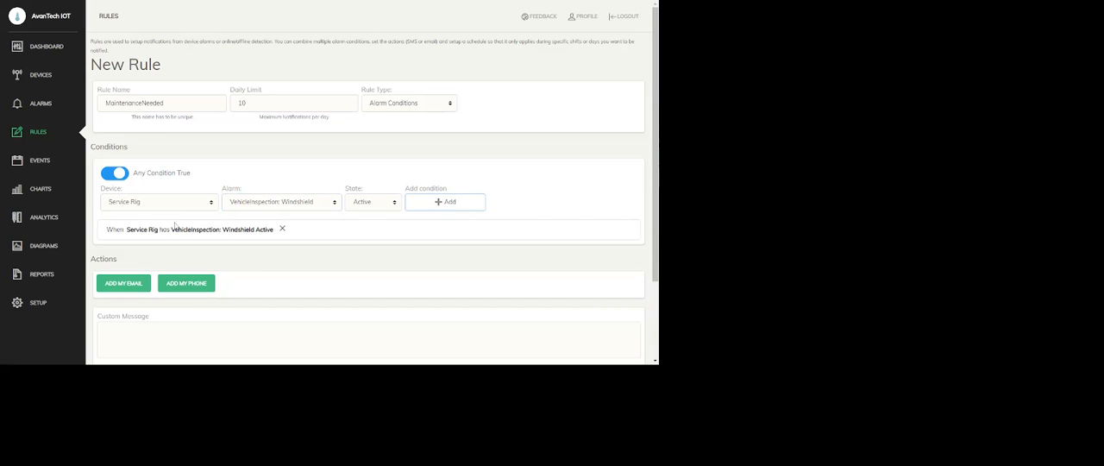
Step: Add Active conditions for the Service Rig's "VehicleInspection: Lights" and "VehicleInspection: Brakes" alarms, leaving the rule on Any Condition True
{"action": "left_click", "coordinate": [336, 203]}
{"action": "left_click", "coordinate": [301, 258]}
{"action": "left_click", "coordinate": [434, 207]}
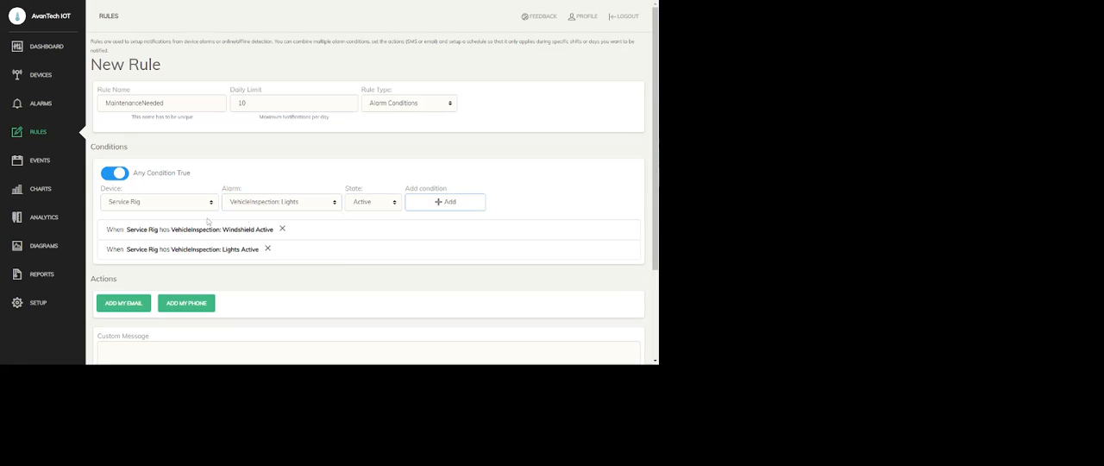
{"action": "left_click", "coordinate": [239, 207]}
{"action": "left_click", "coordinate": [295, 267]}
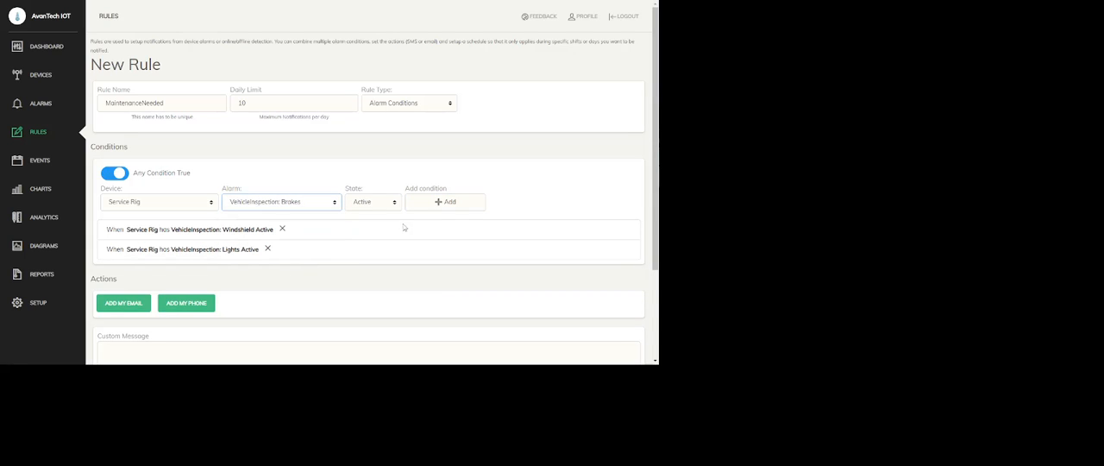
{"action": "left_click", "coordinate": [425, 206]}
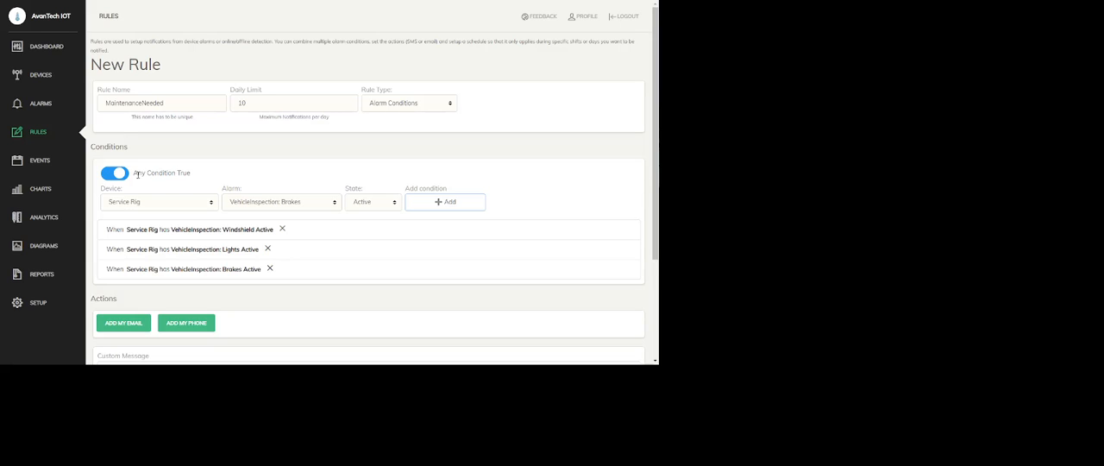
{"action": "left_click", "coordinate": [117, 177]}
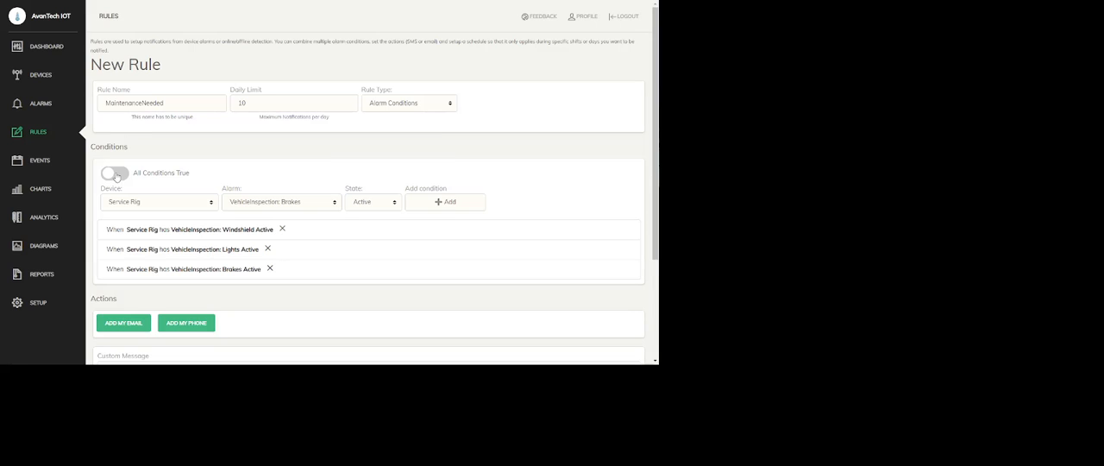
{"action": "left_click", "coordinate": [118, 176]}
Step: Add the account's own email and phone as the rule's notification actions, leaving the custom message empty
{"action": "scroll", "coordinate": [227, 147], "scroll_direction": "down", "scroll_amount": 3}
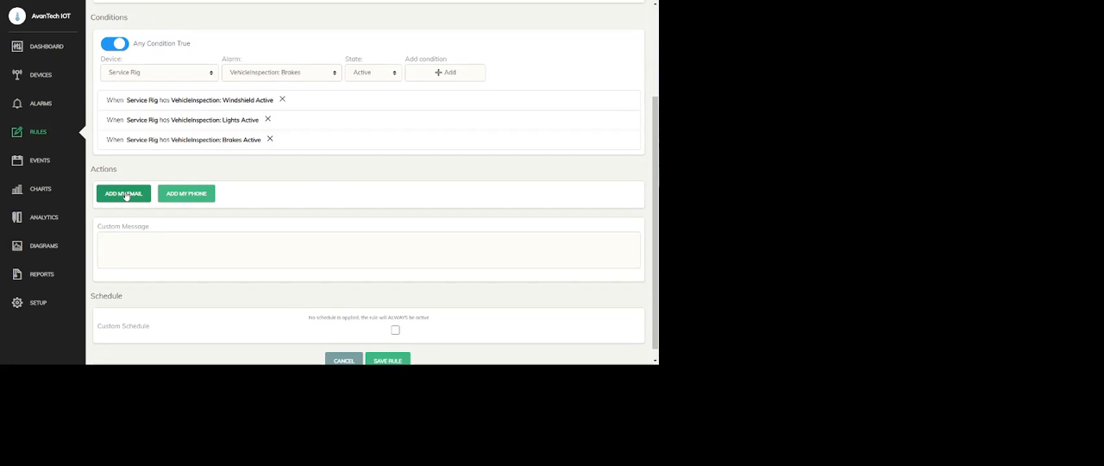
{"action": "left_click", "coordinate": [126, 195]}
{"action": "left_click", "coordinate": [186, 195]}
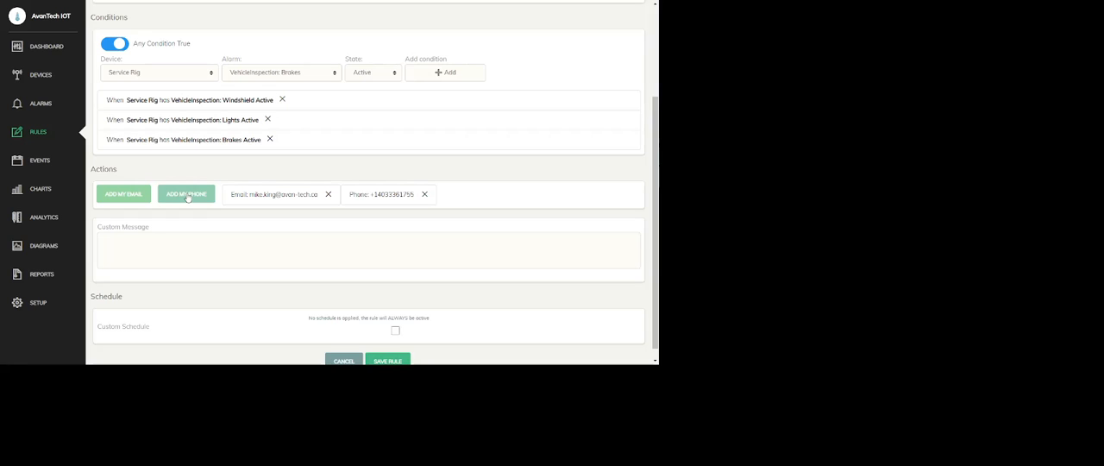
{"action": "left_click", "coordinate": [139, 245]}
Step: Look over the rule's custom weekday schedule, leave the custom schedule disabled and save the rule
{"action": "left_click", "coordinate": [396, 331]}
{"action": "scroll", "coordinate": [426, 301], "scroll_direction": "down", "scroll_amount": 2}
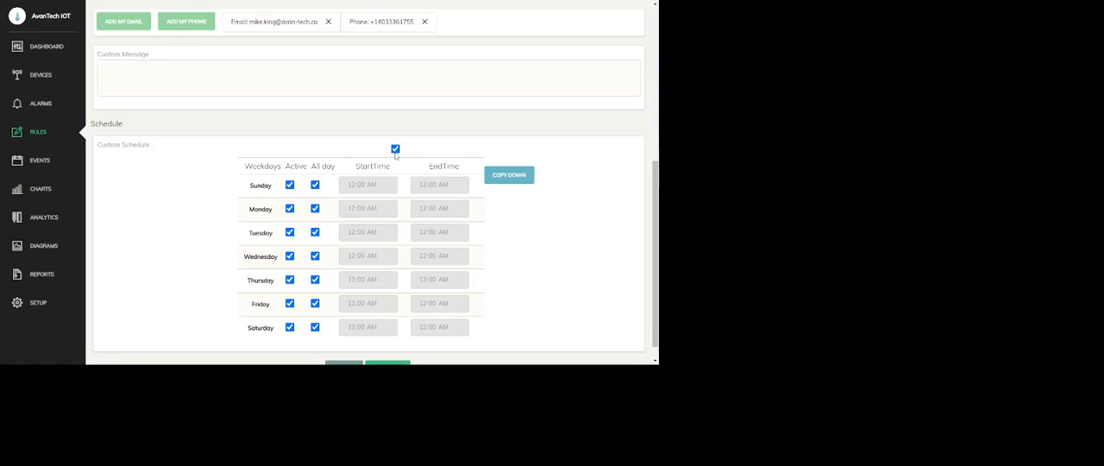
{"action": "left_click", "coordinate": [395, 149]}
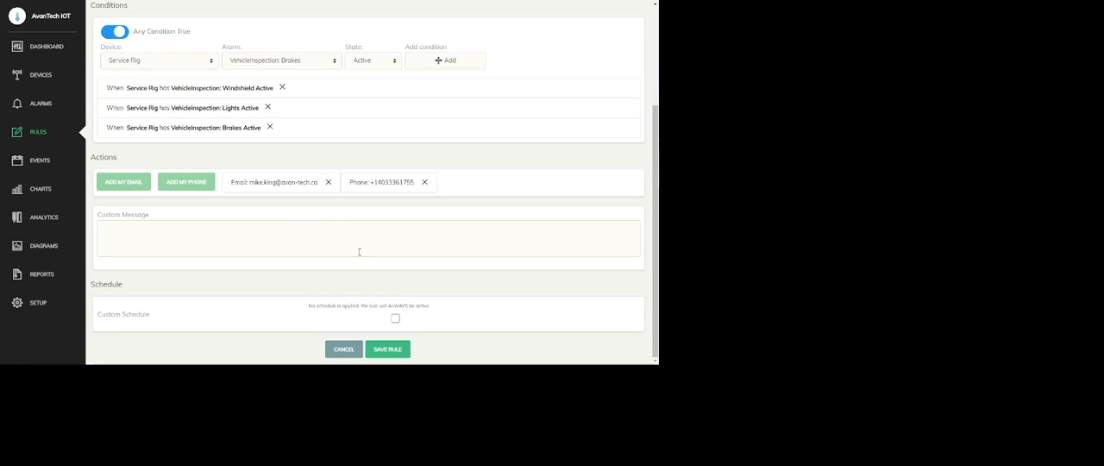
{"action": "left_click", "coordinate": [388, 348]}
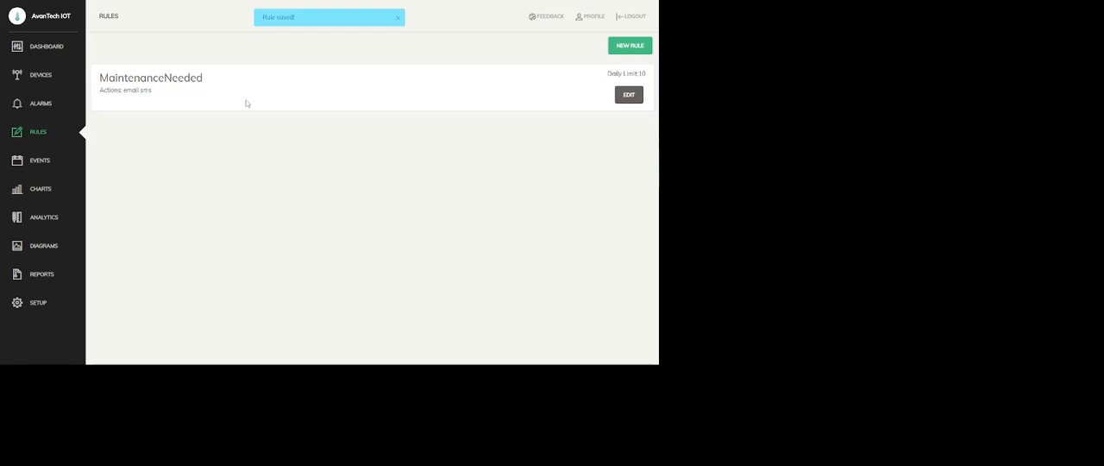
Step: Set Brakes OK to FALSE in the dashboard's Vehicle Inspection form
{"action": "left_click", "coordinate": [45, 48]}
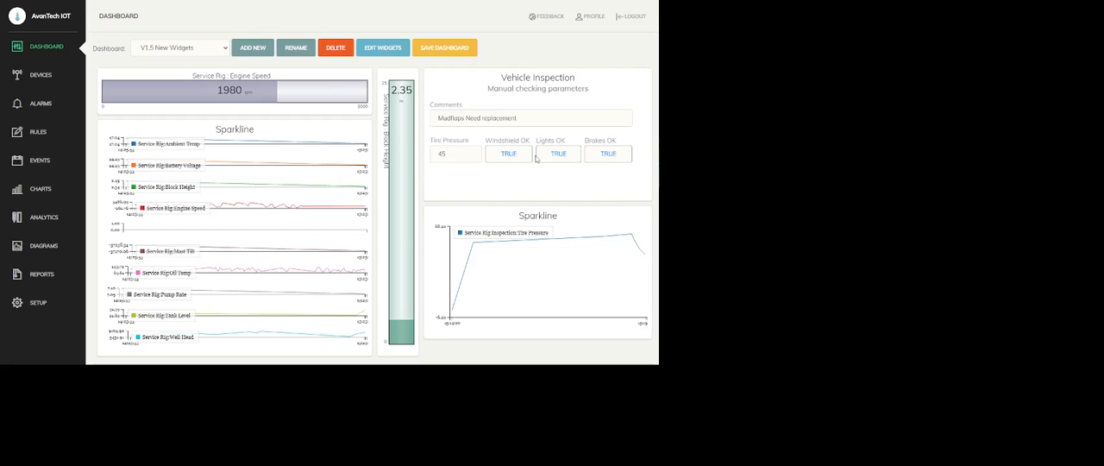
{"action": "left_click", "coordinate": [594, 156]}
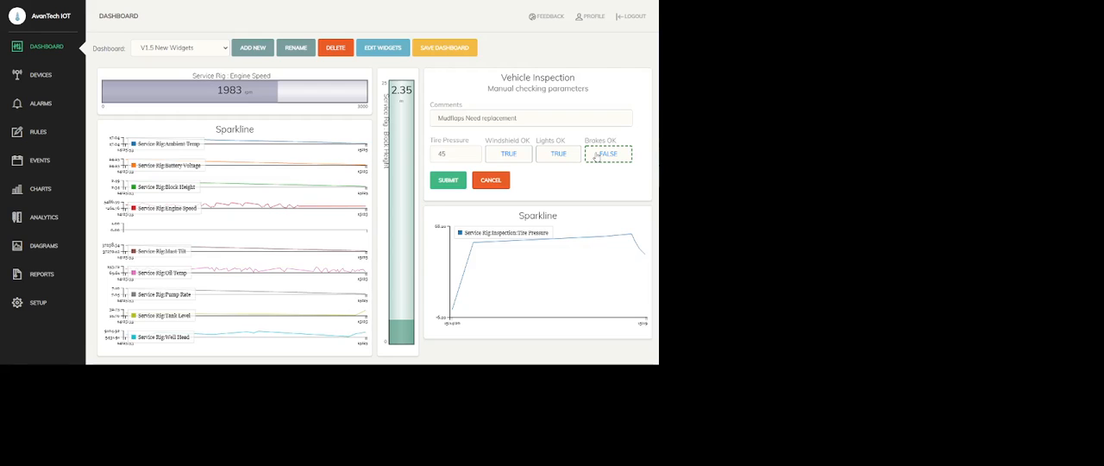